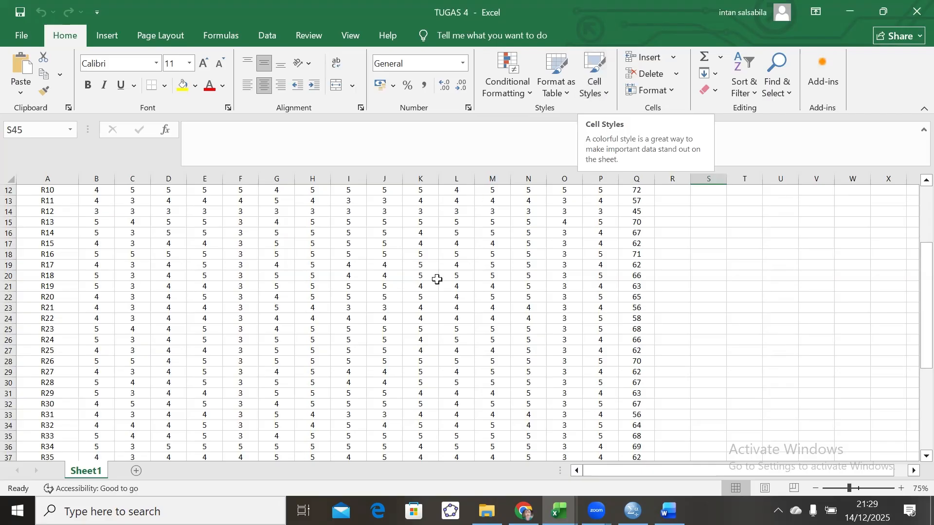
Copy the P1 to P15 scores and the totals of respondents R1 to R50, cells B3:Q52.
{"action": "scroll", "coordinate": [437, 305], "scroll_direction": "up", "scroll_amount": 4}
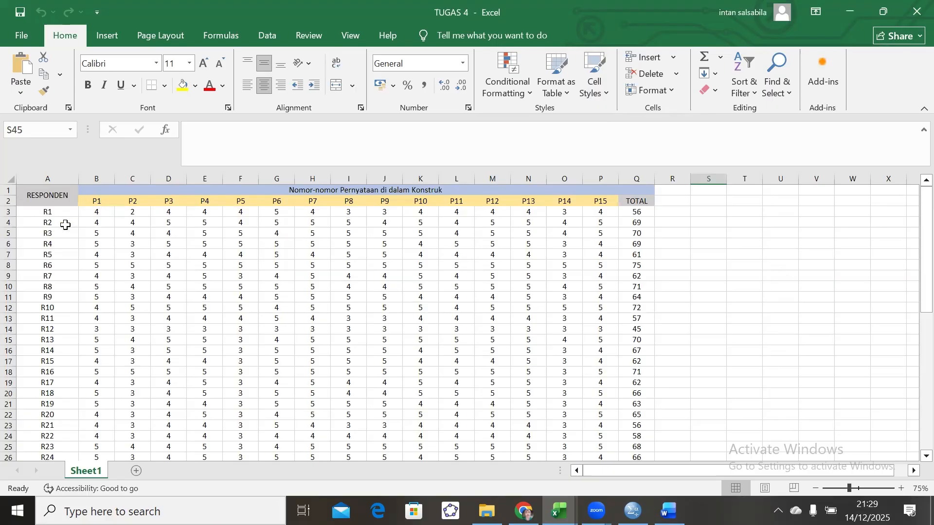
{"action": "scroll", "coordinate": [66, 225], "scroll_direction": "down", "scroll_amount": 13}
{"action": "scroll", "coordinate": [65, 225], "scroll_direction": "down", "scroll_amount": 15}
{"action": "scroll", "coordinate": [65, 225], "scroll_direction": "up", "scroll_amount": 18}
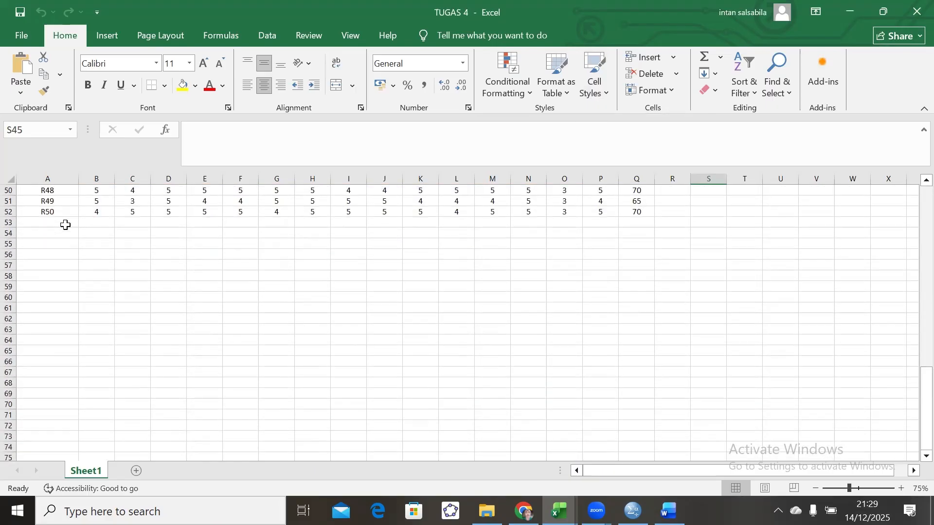
{"action": "scroll", "coordinate": [65, 224], "scroll_direction": "up", "scroll_amount": 11}
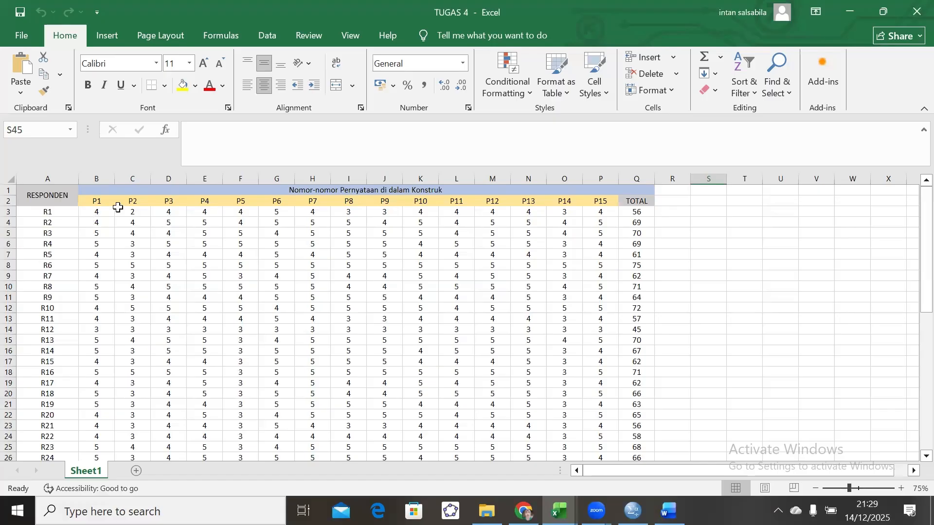
{"action": "left_click_drag", "start_coordinate": [97, 212], "coordinate": [624, 373]}
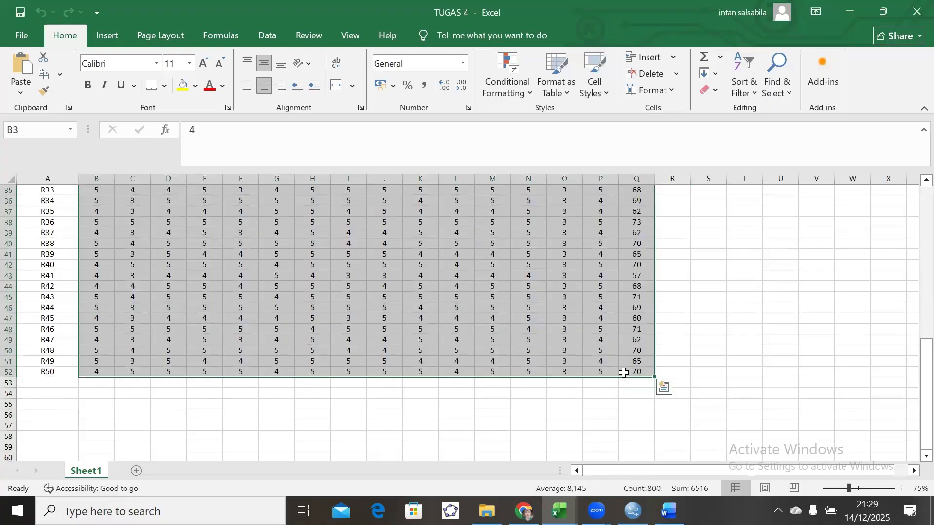
{"action": "key", "text": "ctrl+c"}
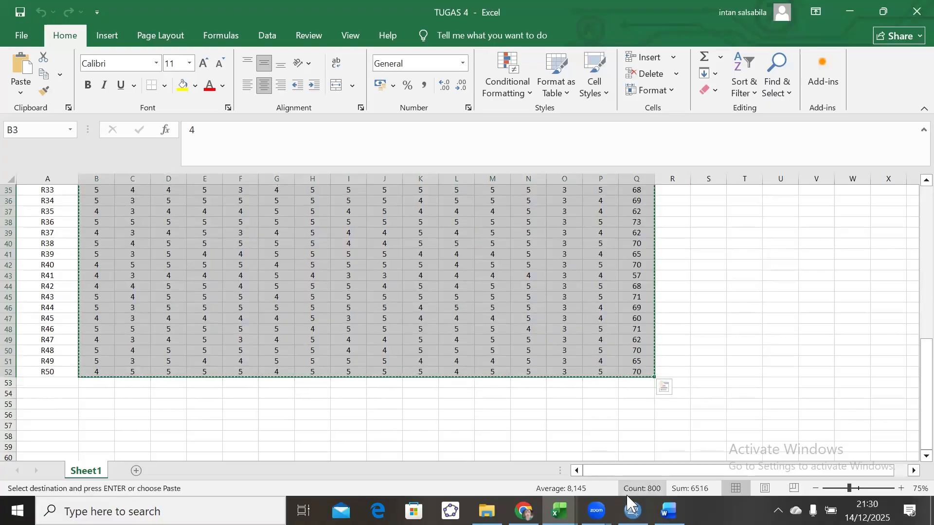
Switch to SPSS Statistics and paste the copied scores into the empty dataset, starting at the first variable of case 1.
{"action": "mouse_move", "coordinate": [633, 510]}
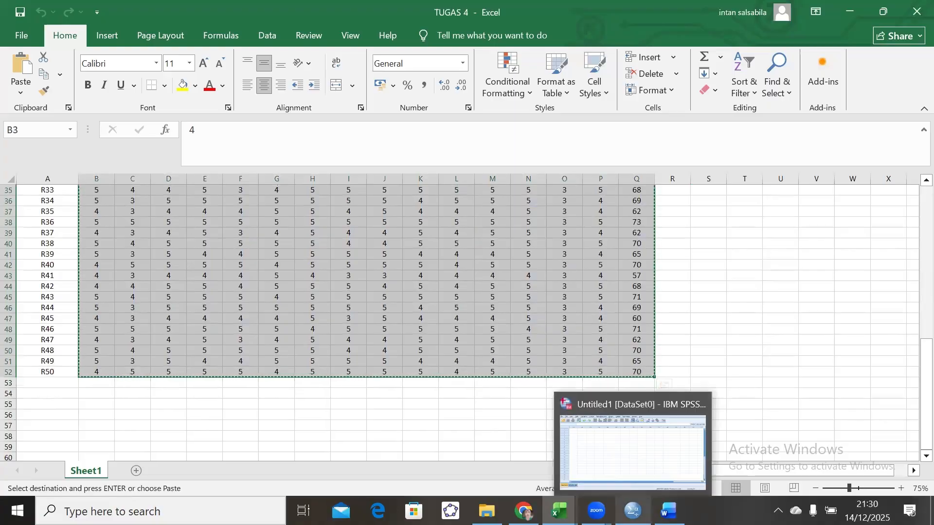
{"action": "left_click", "coordinate": [609, 467]}
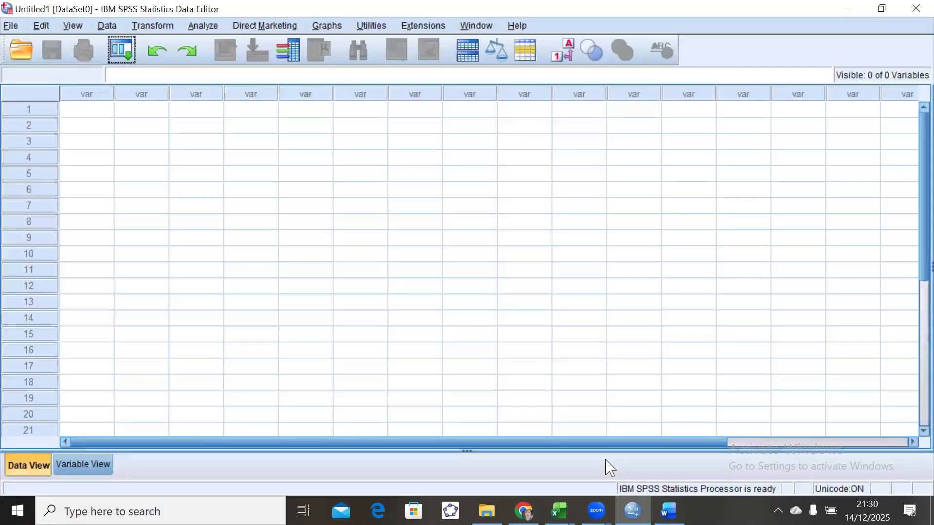
{"action": "left_click", "coordinate": [71, 109]}
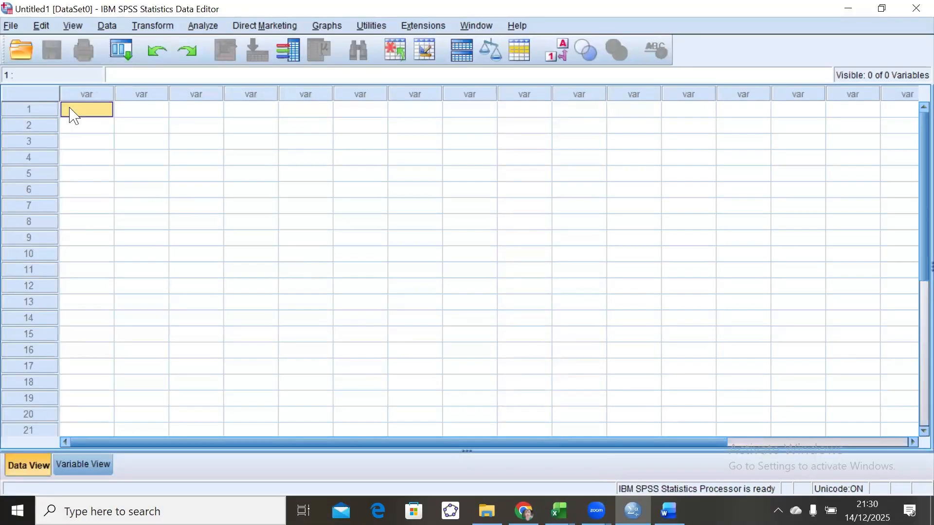
{"action": "key", "text": "ctrl+v"}
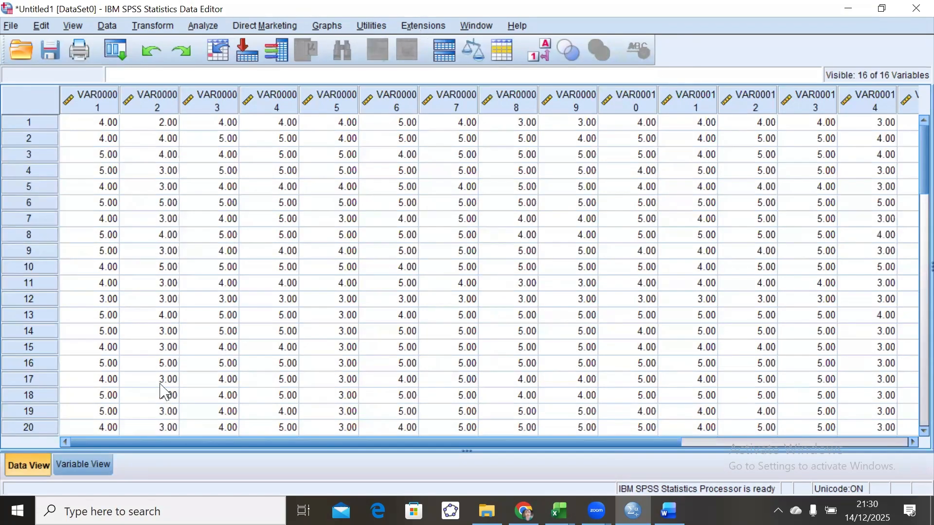
Replace VAR000 with P in all variable names of the Name column in Variable View.
{"action": "left_click", "coordinate": [68, 466]}
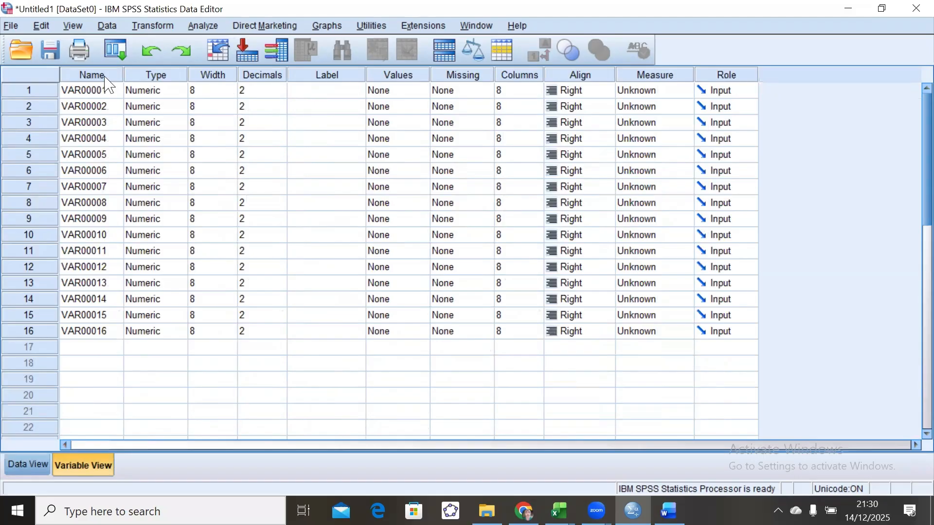
{"action": "left_click", "coordinate": [93, 75]}
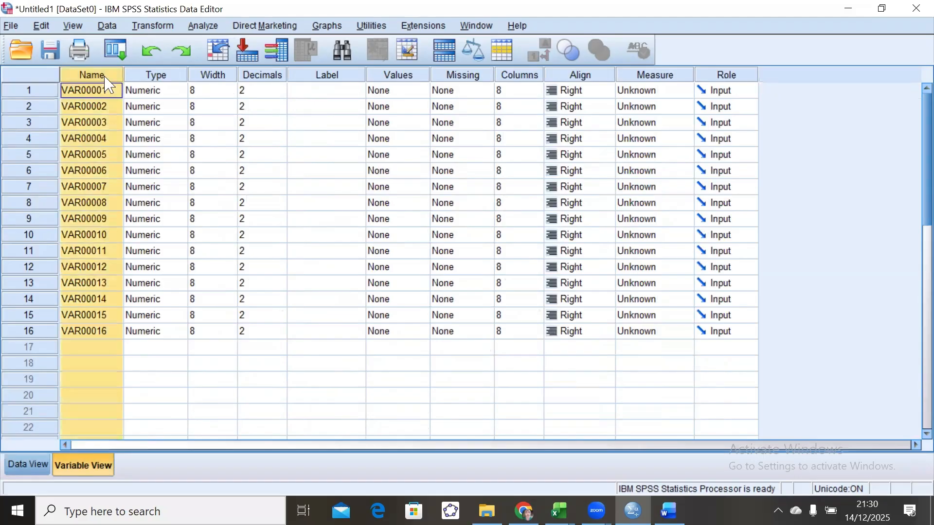
{"action": "left_click", "coordinate": [43, 26]}
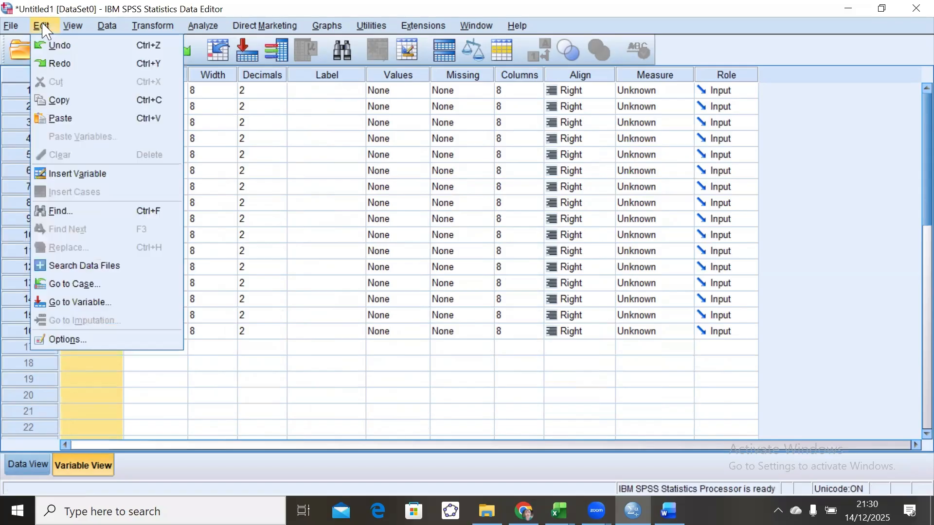
{"action": "left_click", "coordinate": [116, 220]}
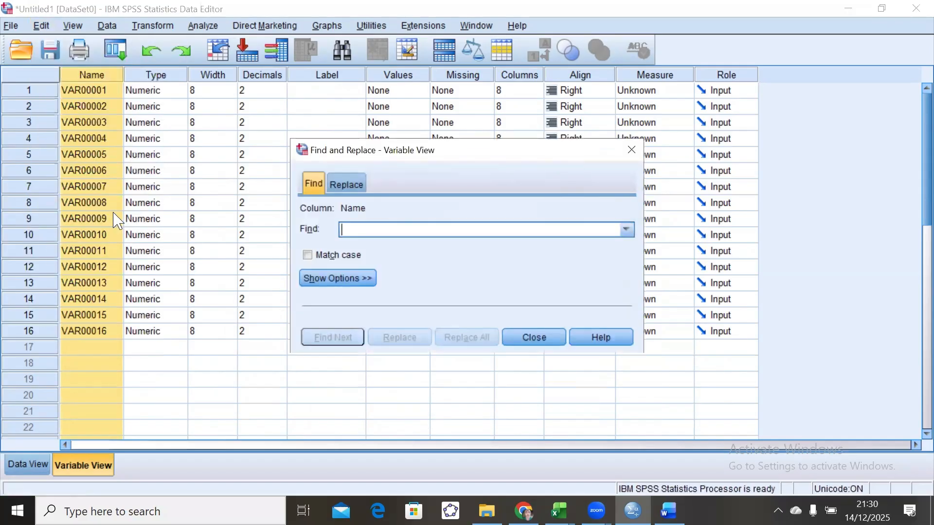
{"action": "left_click", "coordinate": [342, 190]}
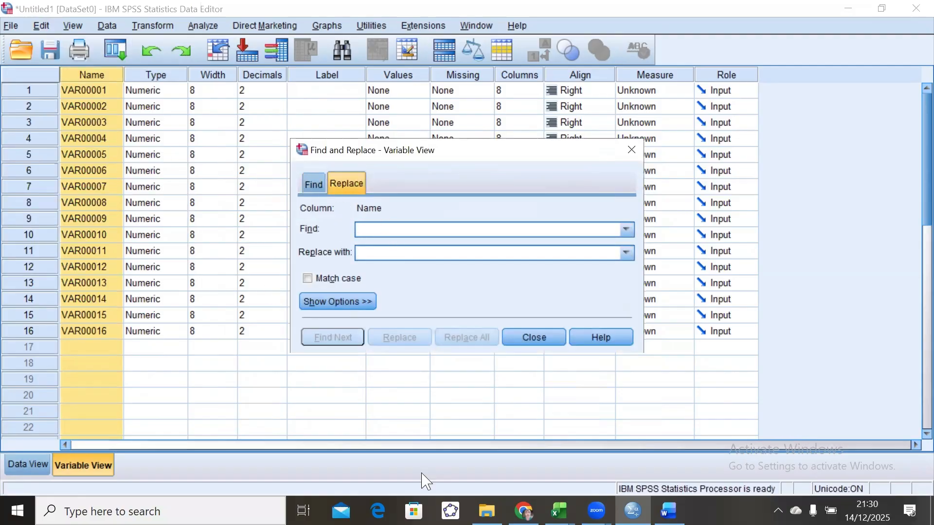
{"action": "type", "text": "VAR"}
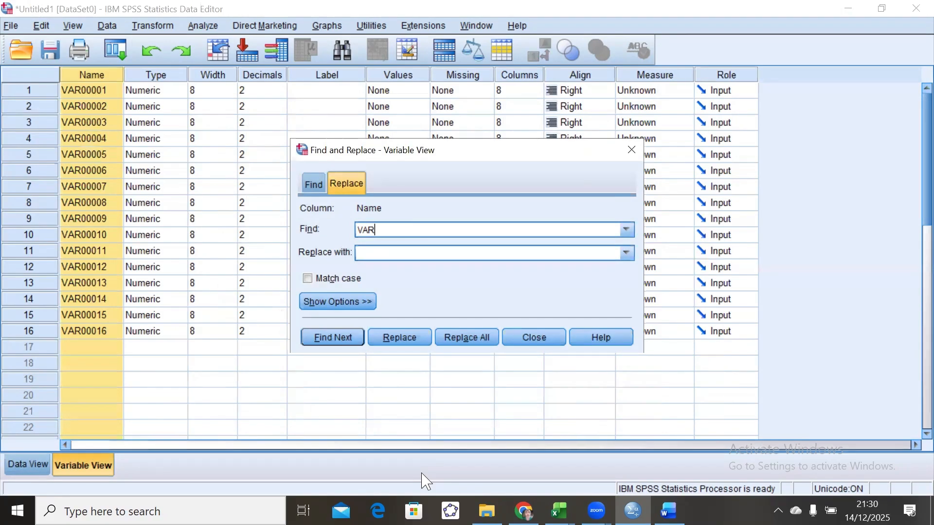
{"action": "type", "text": "000"}
{"action": "left_click", "coordinate": [387, 251]}
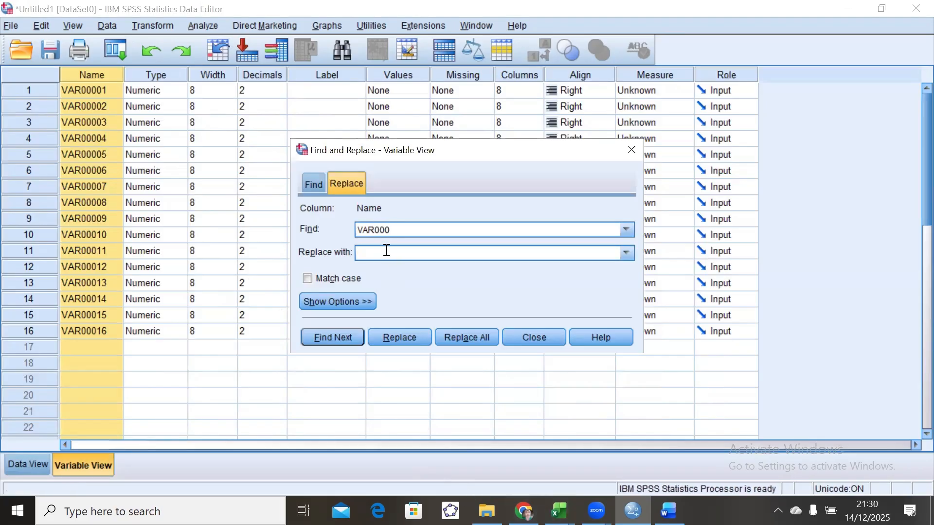
{"action": "type", "text": "P"}
{"action": "left_click", "coordinate": [466, 341]}
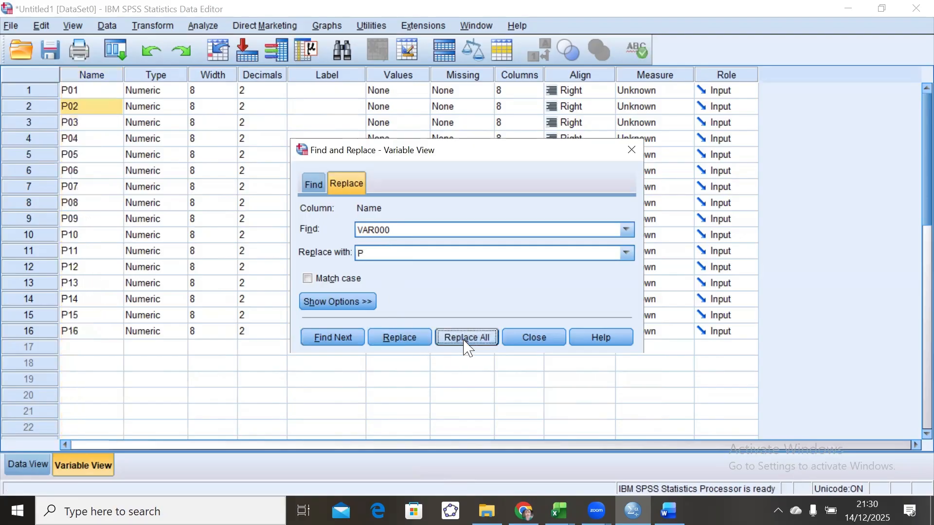
{"action": "left_click", "coordinate": [632, 151]}
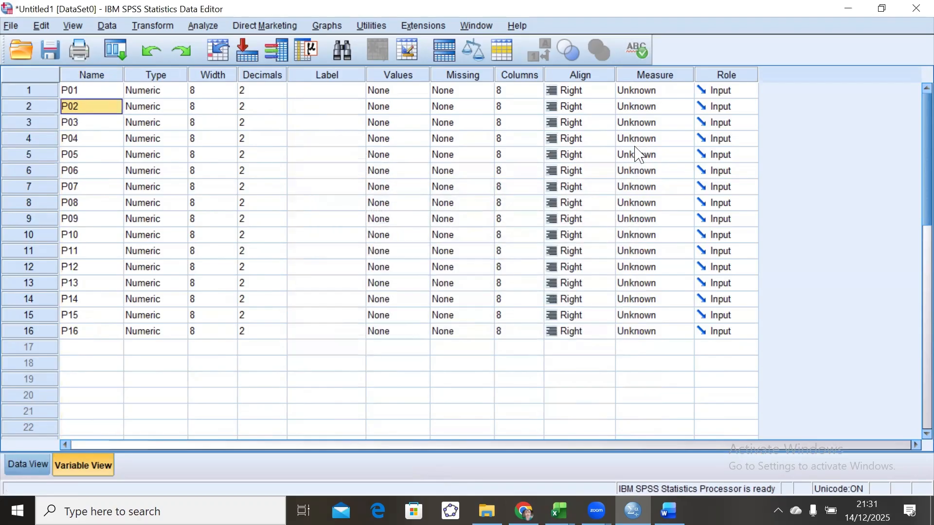
Rename the sixteenth variable TOTAL and check the renamed columns in Data View.
{"action": "left_click", "coordinate": [92, 335]}
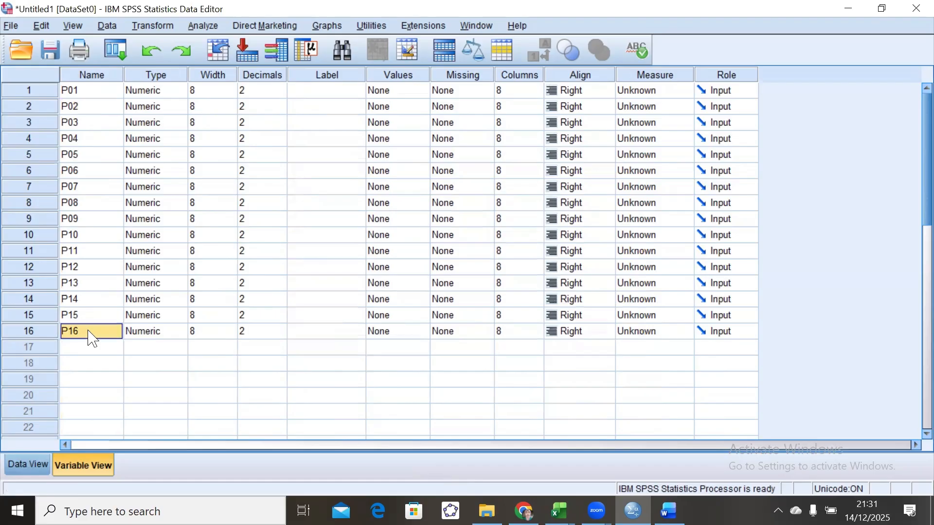
{"action": "left_click", "coordinate": [90, 332]}
{"action": "key", "text": "BackSpace"}
{"action": "key", "text": "BackSpace"}
{"action": "key", "text": "BackSpace"}
{"action": "type", "text": "TOTAL"}
{"action": "key", "text": "Return"}
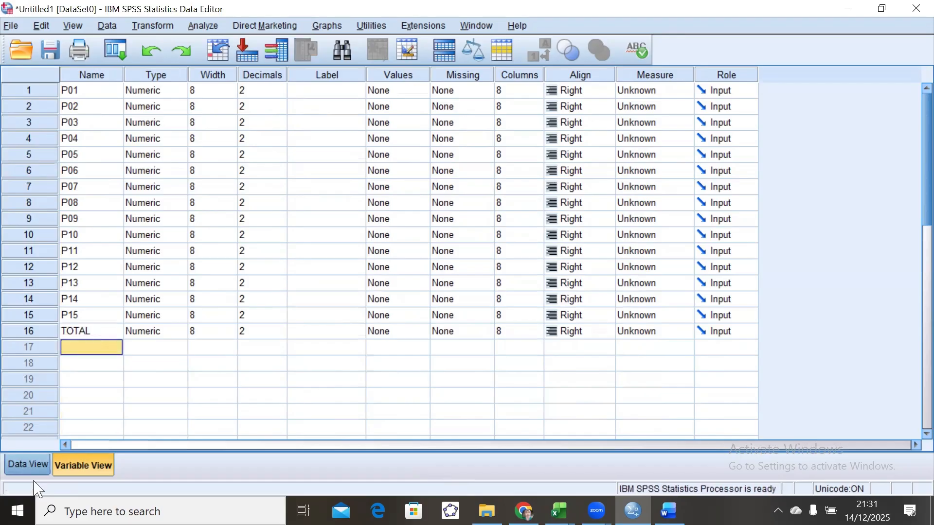
{"action": "left_click", "coordinate": [28, 466]}
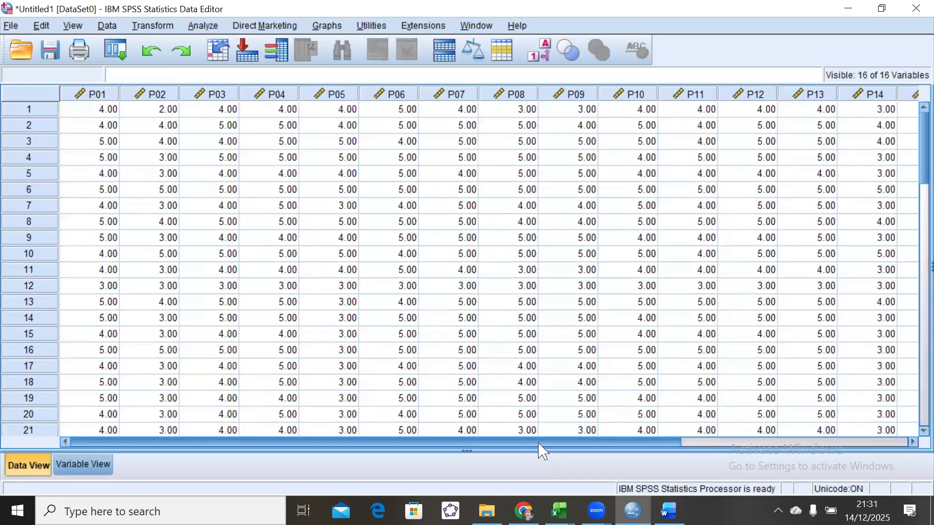
{"action": "left_click", "coordinate": [785, 442]}
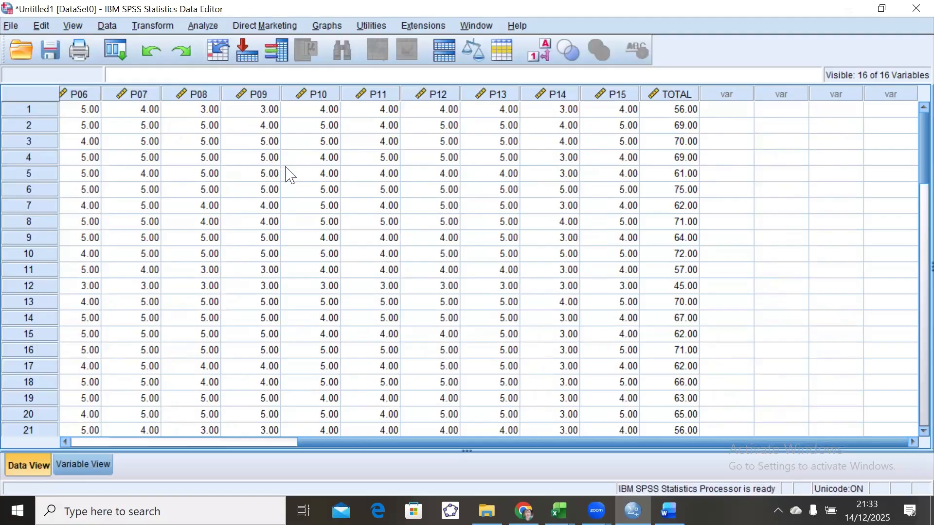
Run a bivariate Pearson correlation on all variables, P01 to P15 and TOTAL, with a one-tailed significance test.
{"action": "left_click", "coordinate": [210, 29]}
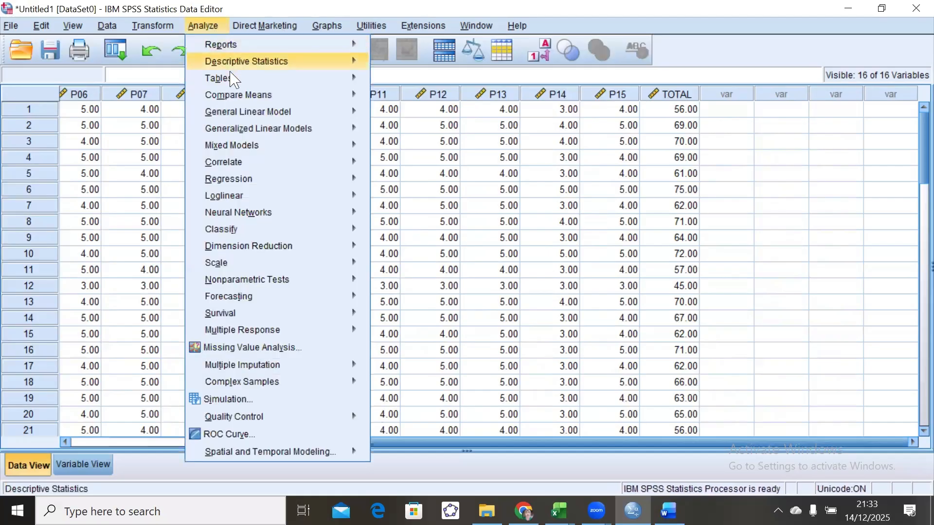
{"action": "mouse_move", "coordinate": [246, 198]}
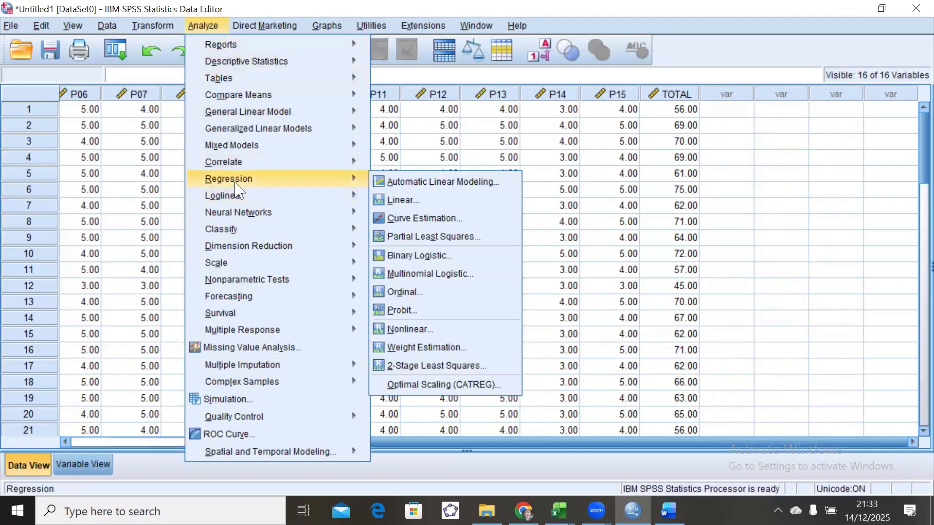
{"action": "mouse_move", "coordinate": [258, 165]}
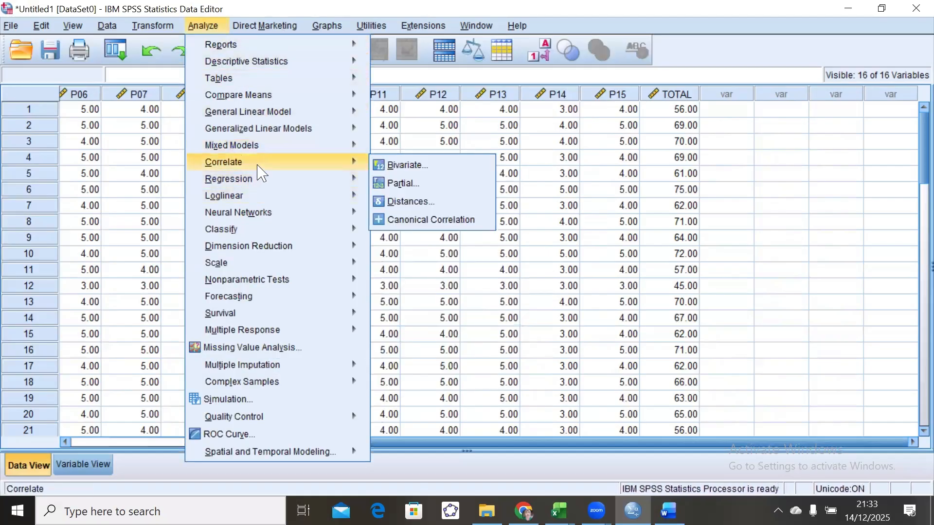
{"action": "left_click", "coordinate": [403, 167]}
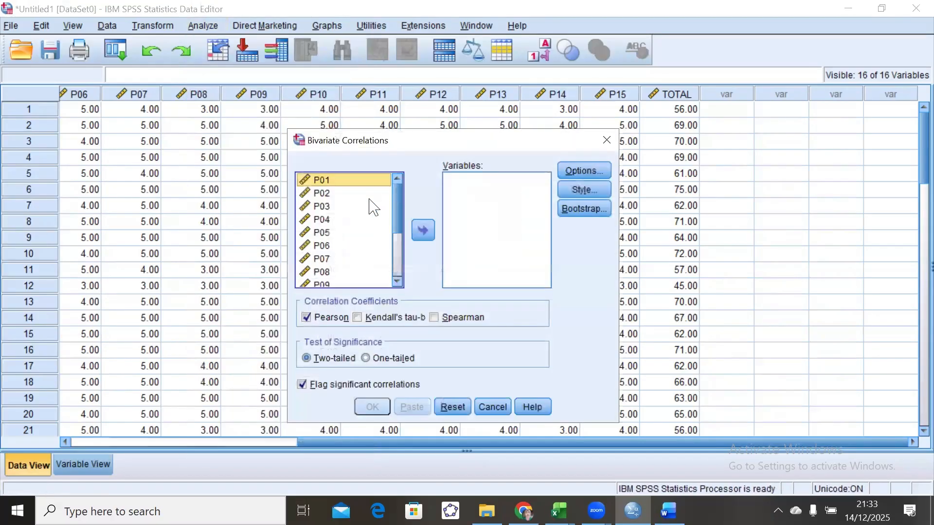
{"action": "key", "text": "ctrl+a"}
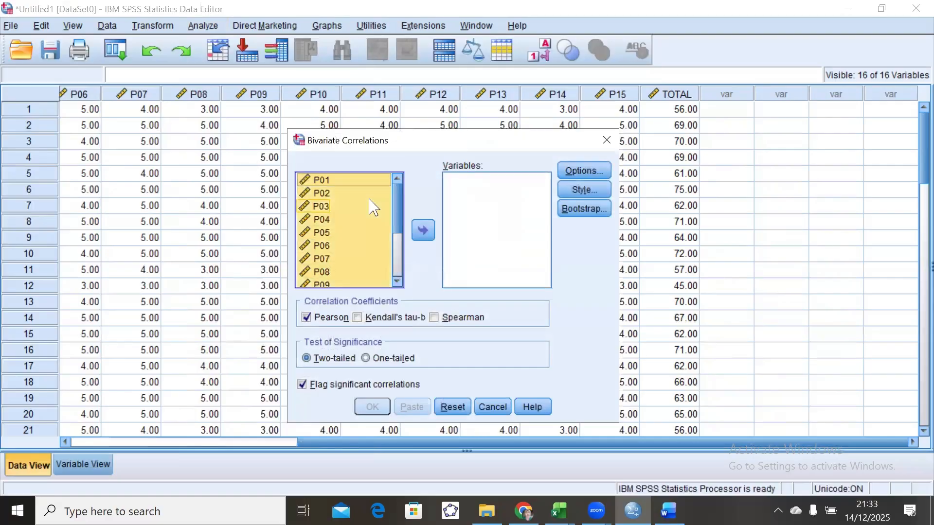
{"action": "left_click", "coordinate": [423, 230]}
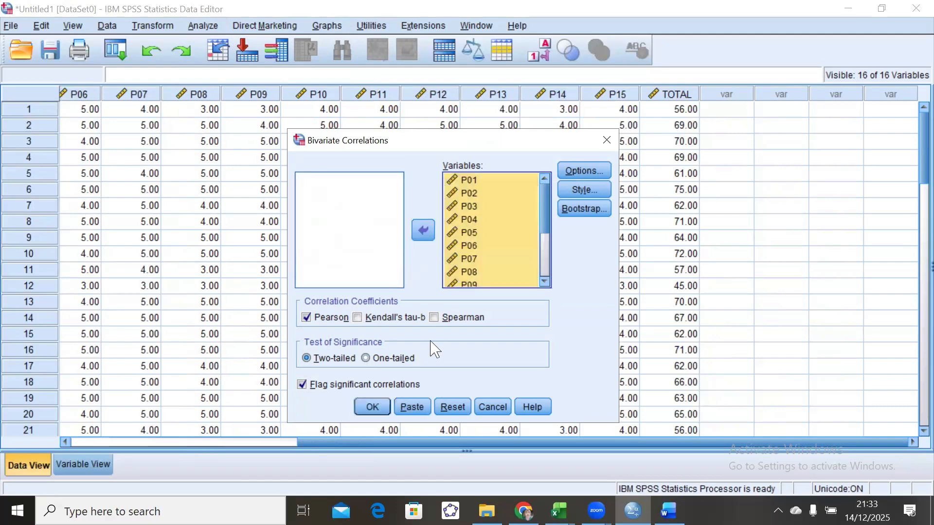
{"action": "left_click", "coordinate": [366, 358]}
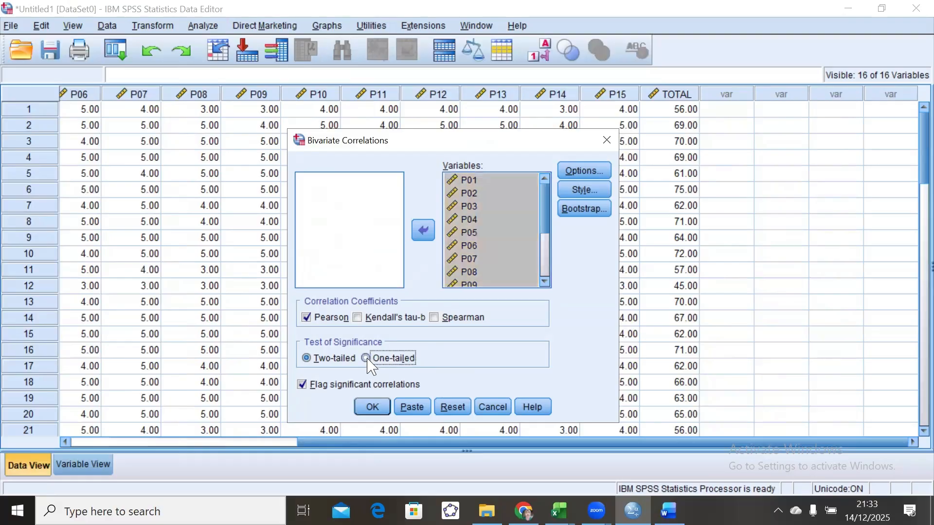
{"action": "left_click", "coordinate": [379, 409]}
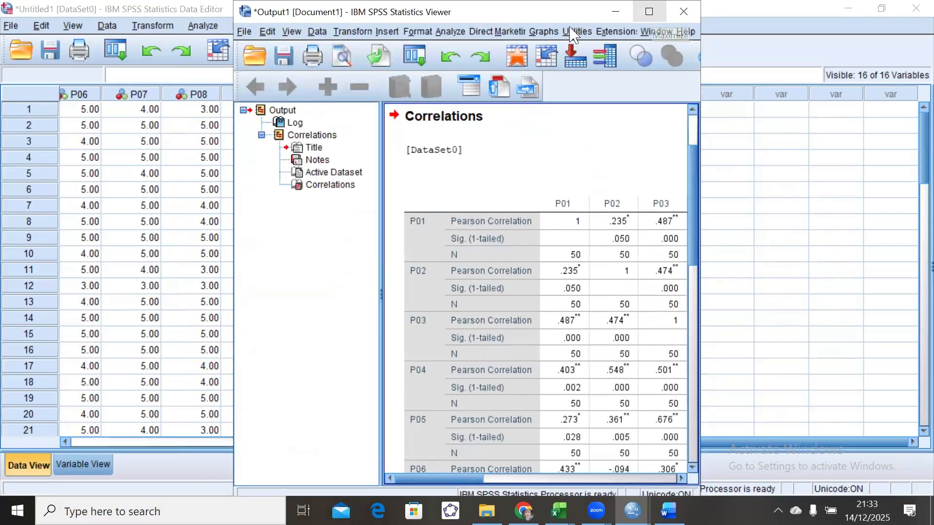
Maximize the output viewer and examine each item's correlation in the TOTAL column of the Correlations table.
{"action": "left_click", "coordinate": [649, 11]}
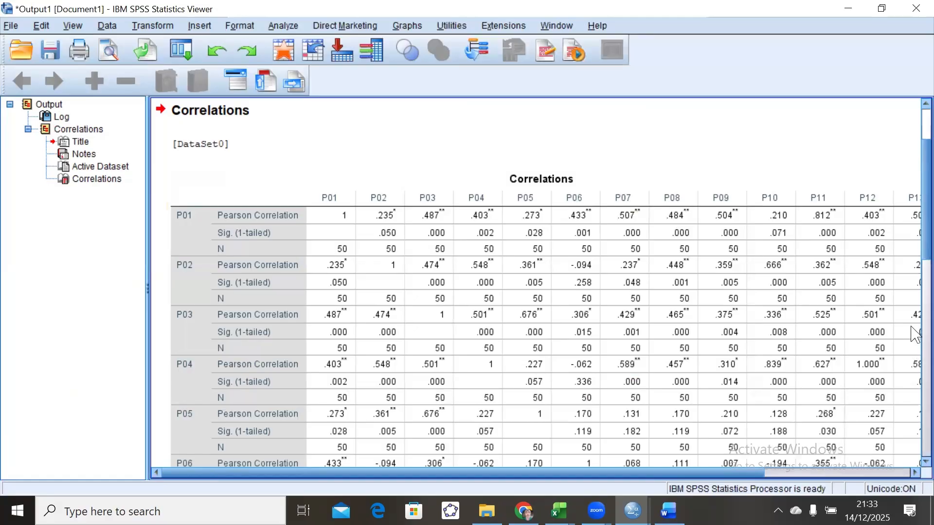
{"action": "left_click", "coordinate": [778, 474]}
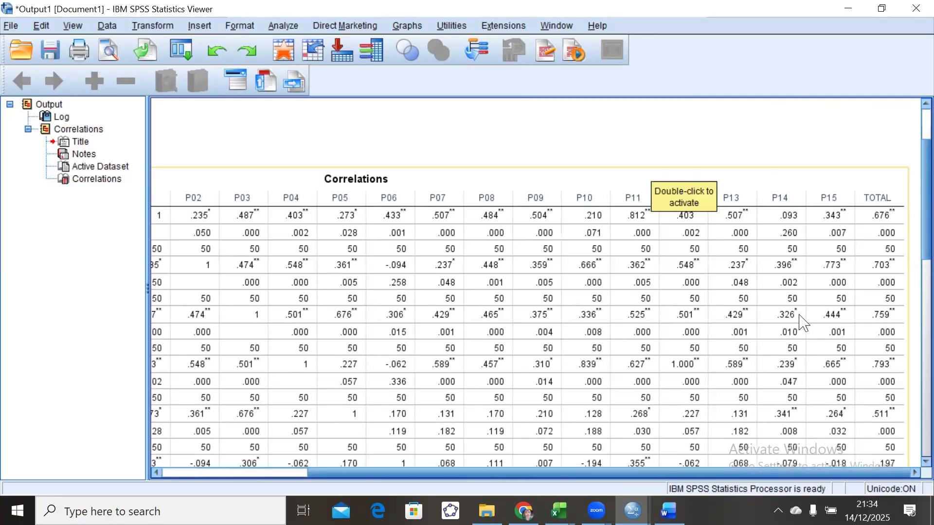
Dock the output viewer to half of the screen and open the rTabel document in Chrome for comparison.
{"action": "key", "text": "super+Right"}
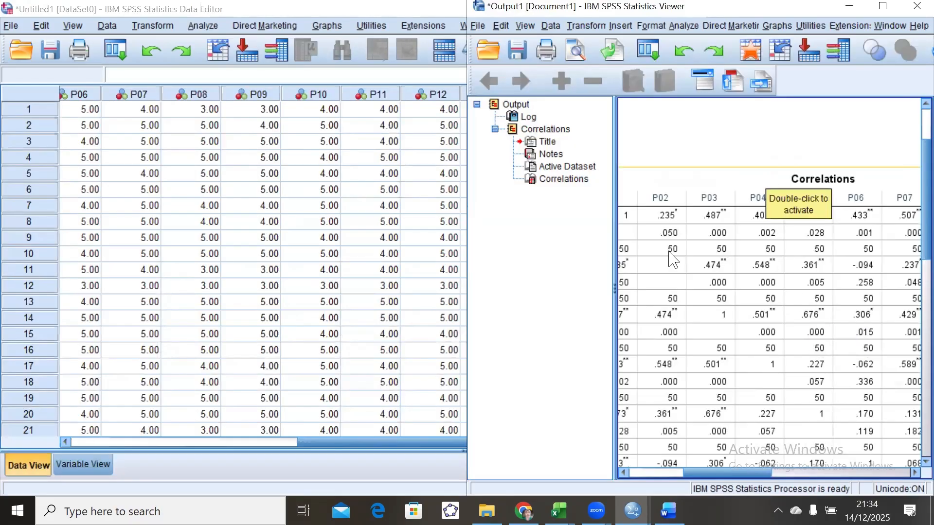
{"action": "left_click", "coordinate": [524, 511]}
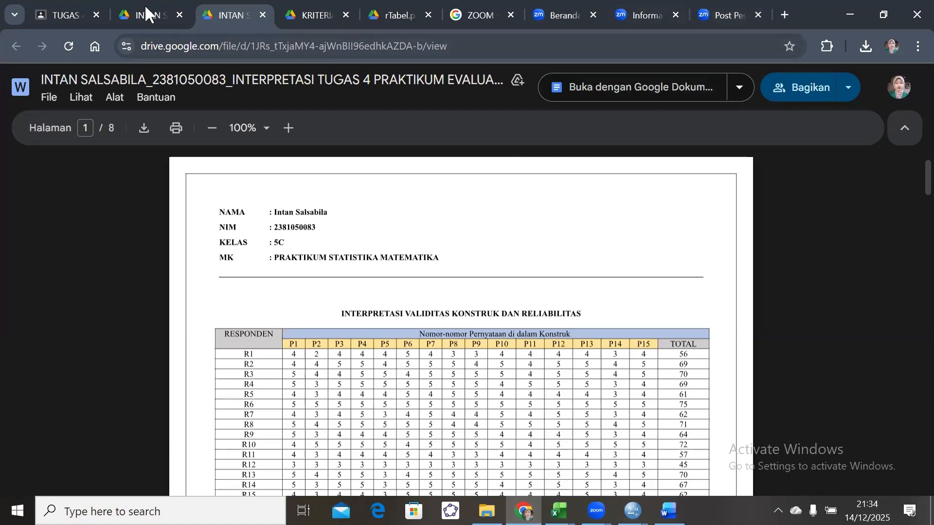
{"action": "left_click", "coordinate": [366, 21]}
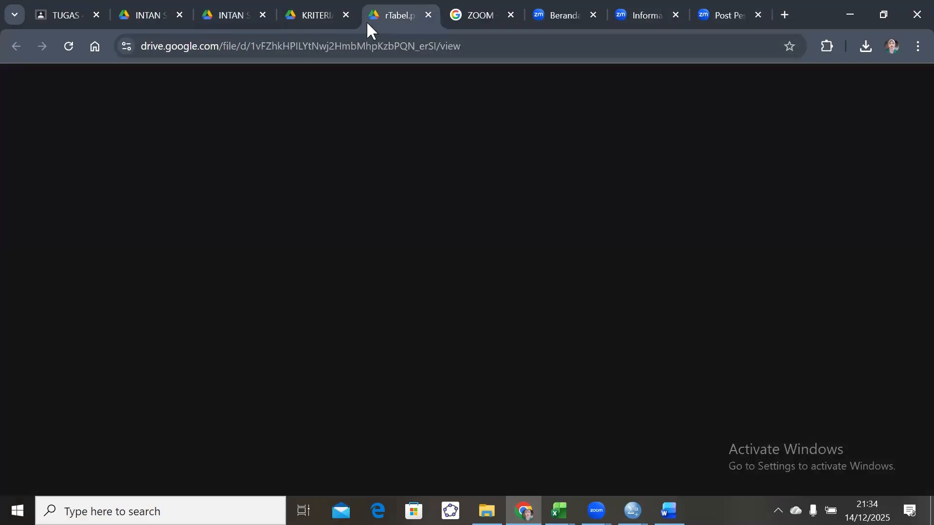
Place the rTabel PDF side by side with the output viewer and look up the critical r values around df = 48.
{"action": "scroll", "coordinate": [460, 286], "scroll_direction": "up", "scroll_amount": 10}
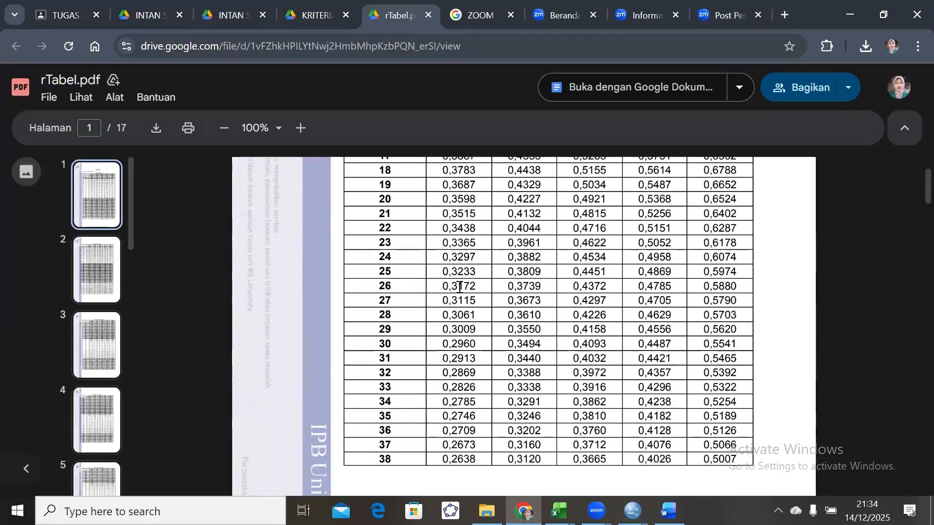
{"action": "scroll", "coordinate": [460, 286], "scroll_direction": "up", "scroll_amount": 8}
{"action": "key", "text": "super+Left"}
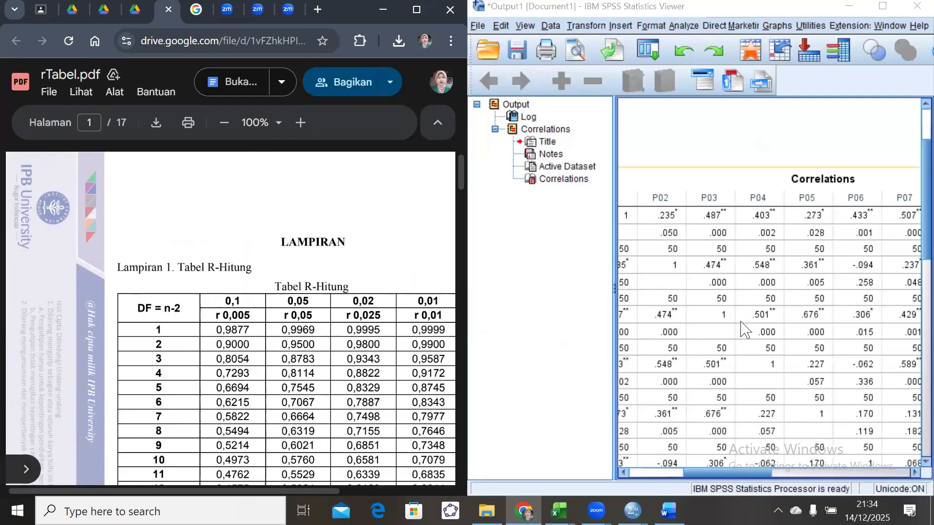
{"action": "scroll", "coordinate": [330, 385], "scroll_direction": "down", "scroll_amount": 4}
{"action": "scroll", "coordinate": [330, 386], "scroll_direction": "up", "scroll_amount": 4}
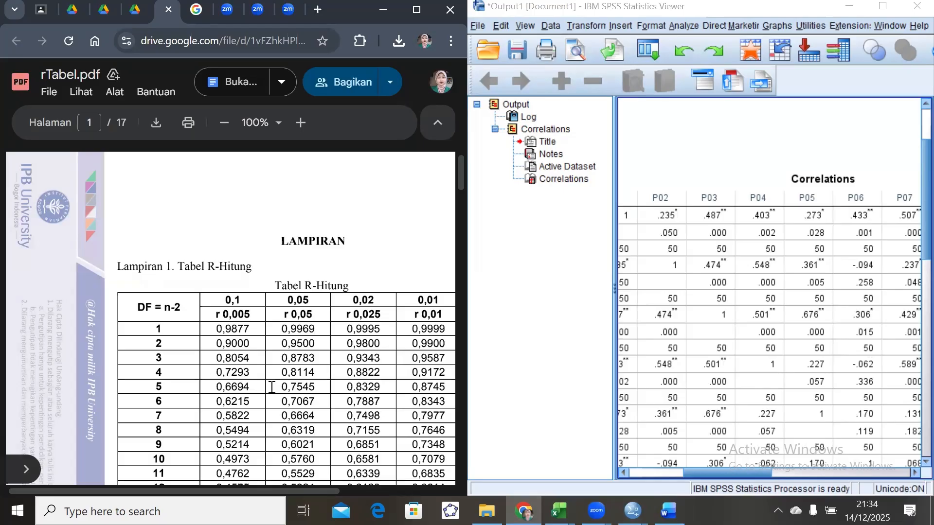
{"action": "scroll", "coordinate": [291, 339], "scroll_direction": "down", "scroll_amount": 5}
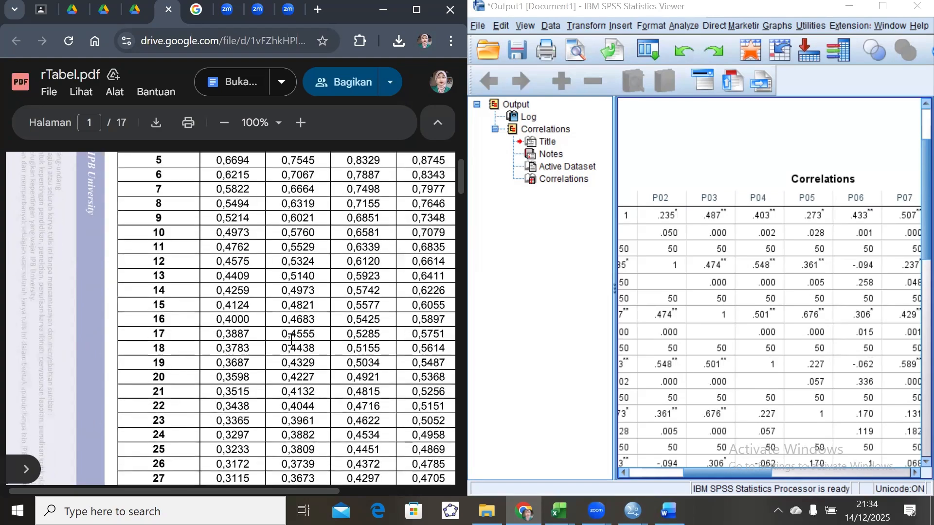
{"action": "scroll", "coordinate": [159, 426], "scroll_direction": "down", "scroll_amount": 12}
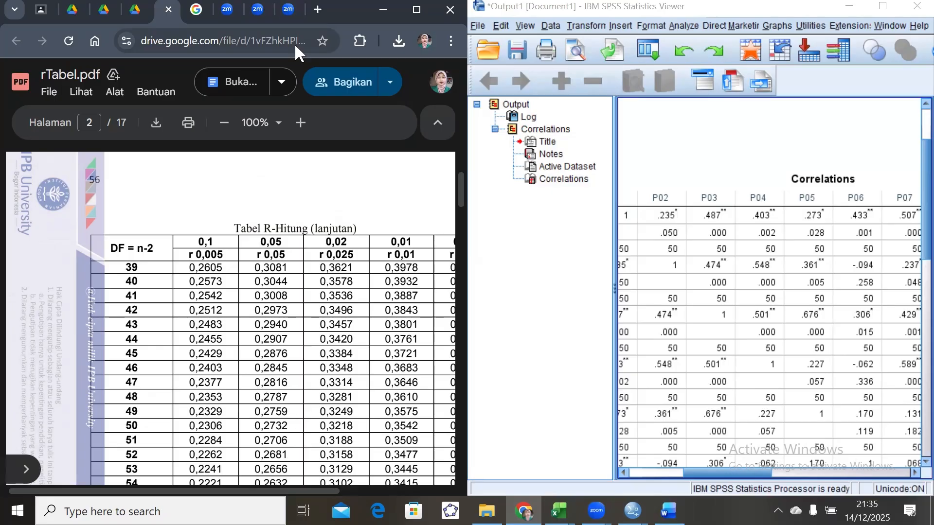
Open the KRITERIA PENGUJIAN document and compare its Pearson validity criteria with the TOTAL column of the Correlations table.
{"action": "left_click", "coordinate": [132, 15]}
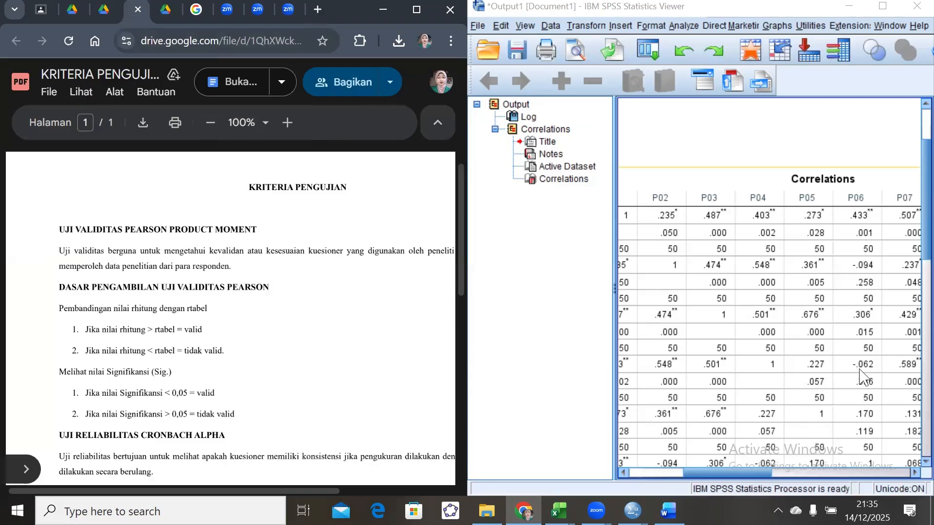
{"action": "left_click", "coordinate": [744, 473]}
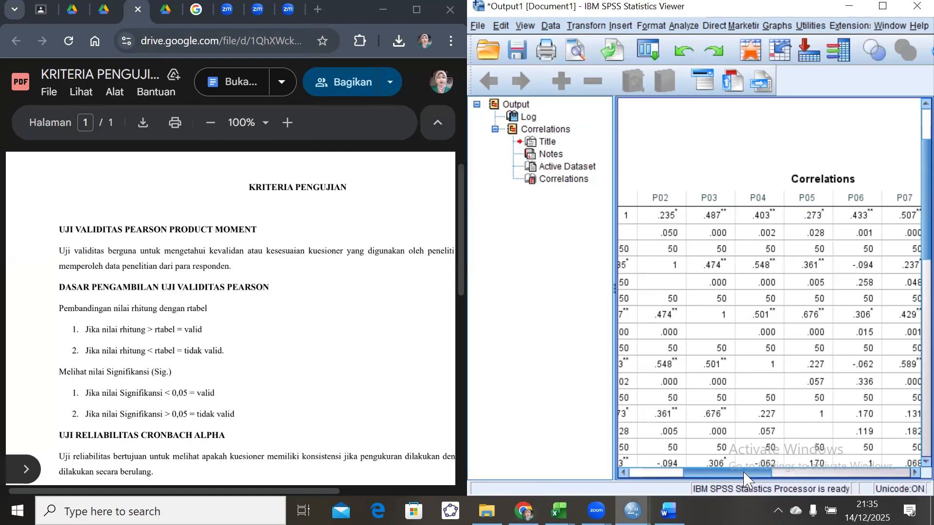
{"action": "left_click_drag", "start_coordinate": [747, 479], "coordinate": [915, 492]}
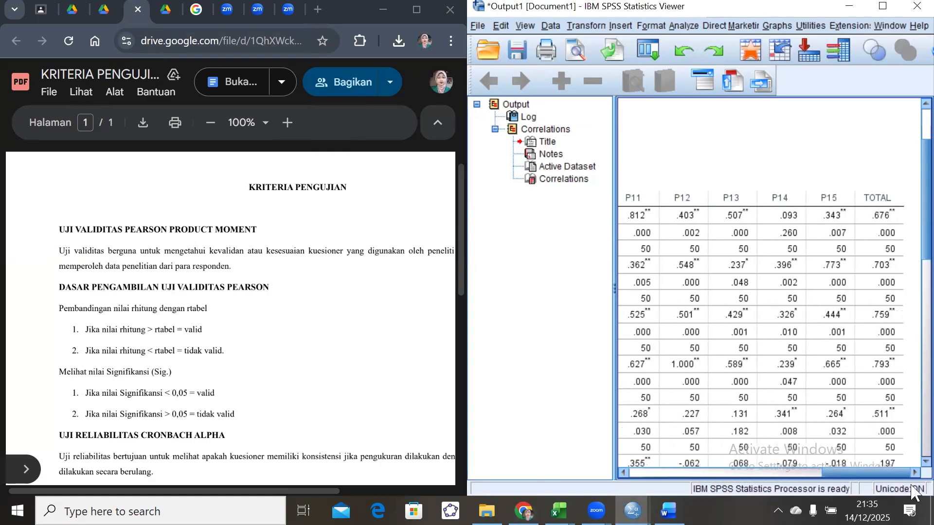
{"action": "scroll", "coordinate": [170, 369], "scroll_direction": "down", "scroll_amount": 1}
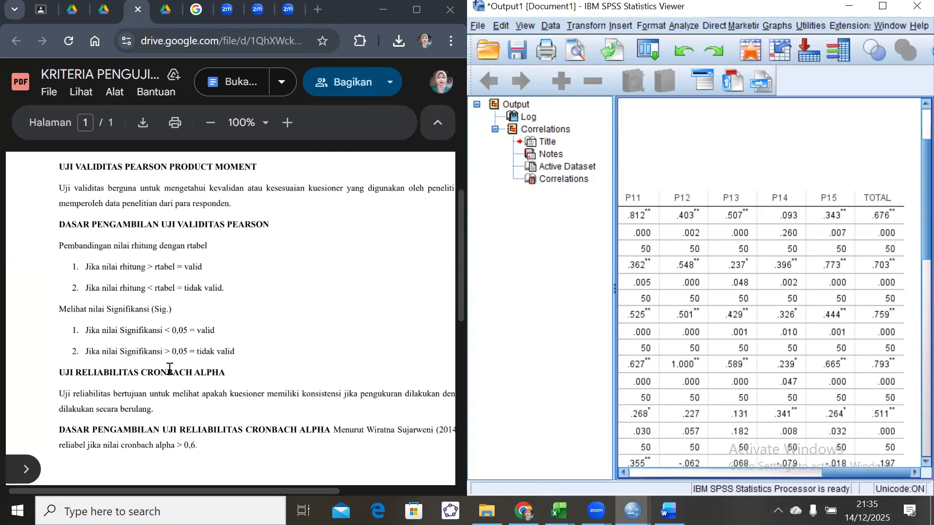
{"action": "scroll", "coordinate": [169, 369], "scroll_direction": "up", "scroll_amount": 1}
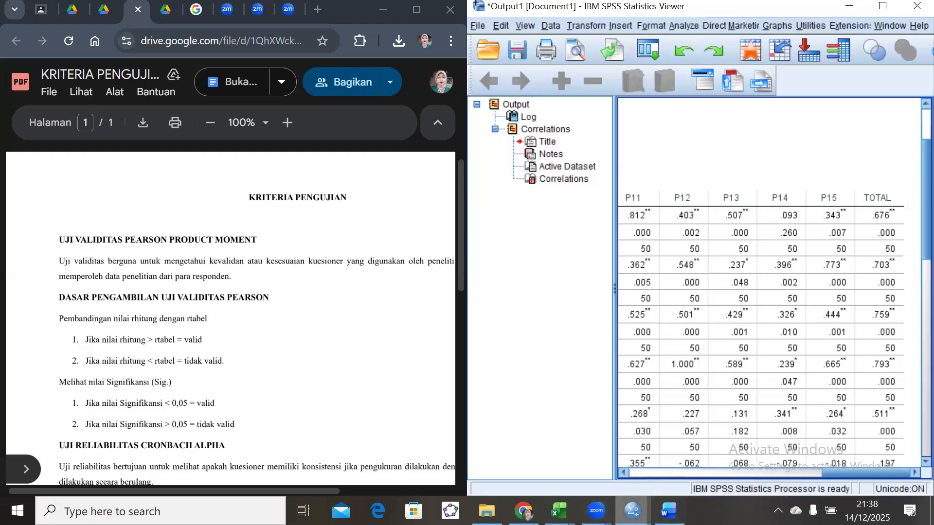
Start a Reliability Analysis from the SPSS data editor with P01 to P15 as the items, leaving TOTAL out.
{"action": "mouse_move", "coordinate": [632, 511]}
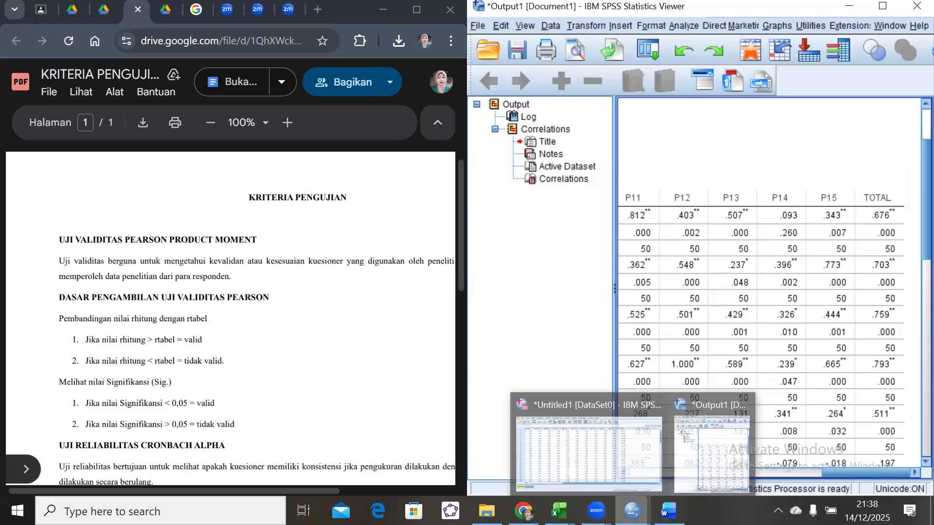
{"action": "left_click", "coordinate": [589, 453]}
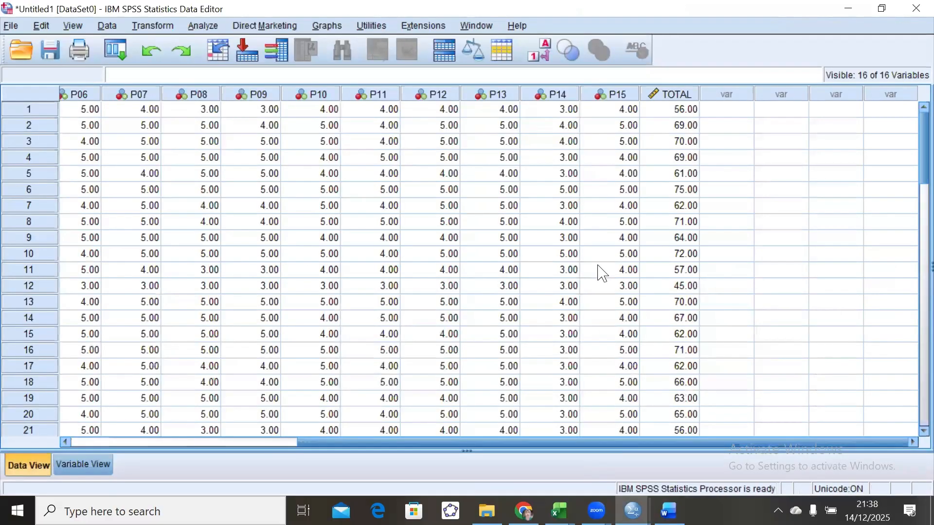
{"action": "left_click", "coordinate": [837, 174]}
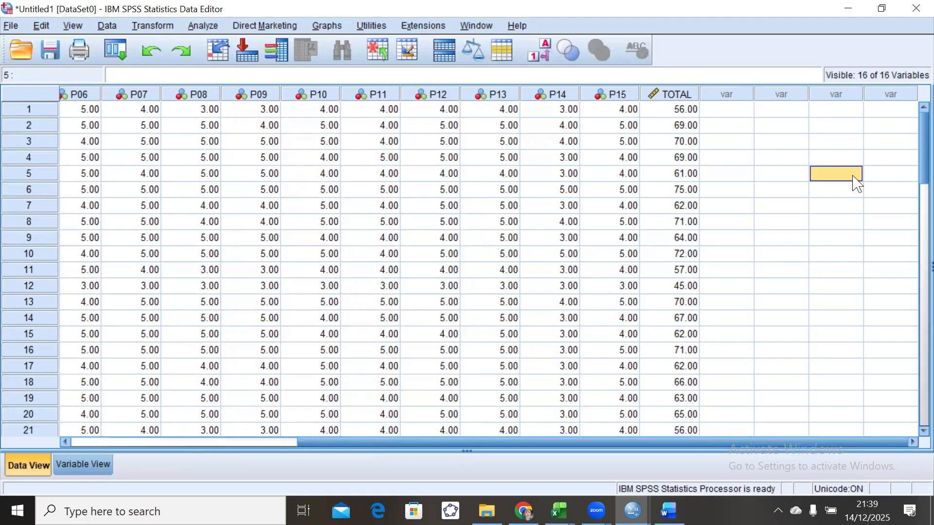
{"action": "left_click", "coordinate": [202, 25]}
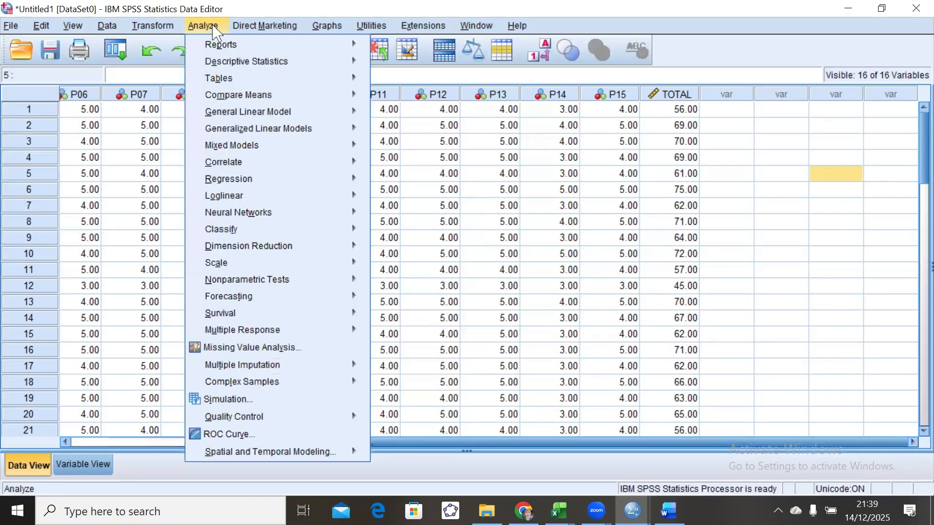
{"action": "mouse_move", "coordinate": [266, 304]}
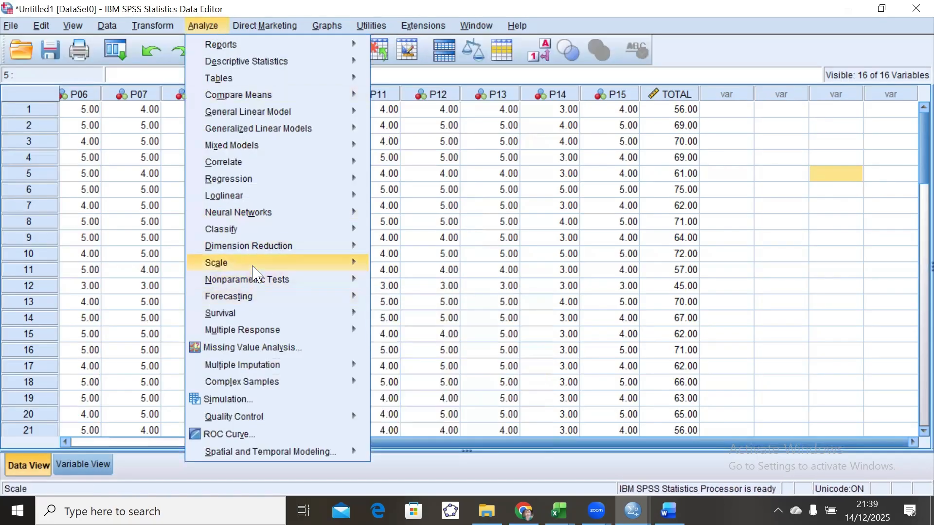
{"action": "mouse_move", "coordinate": [253, 274]}
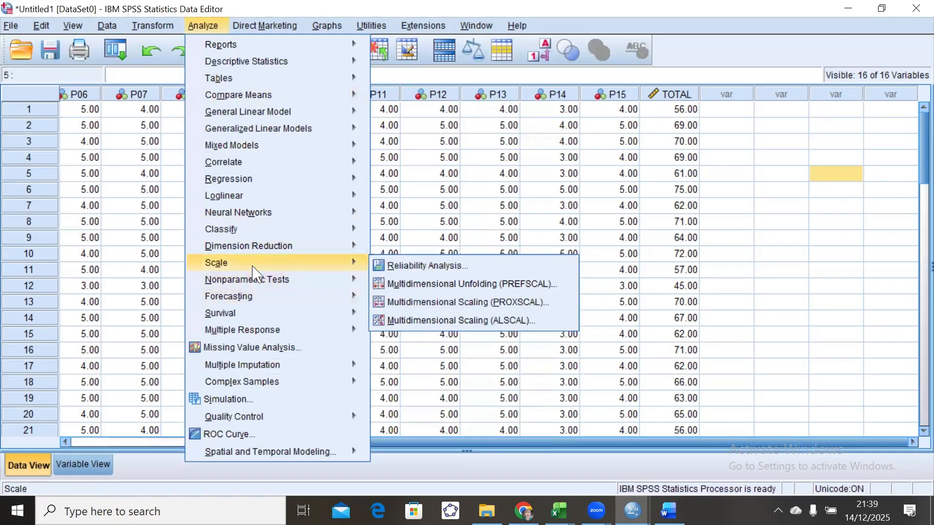
{"action": "left_click", "coordinate": [460, 271]}
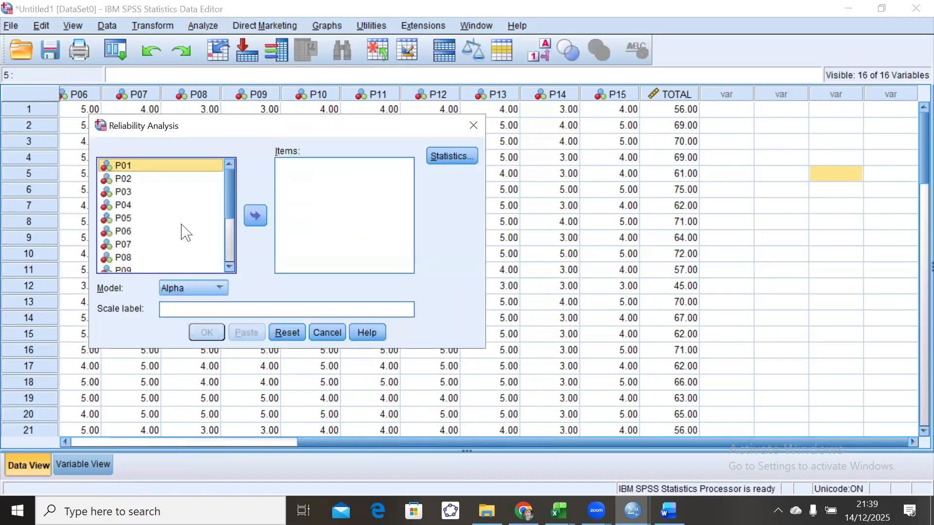
{"action": "left_click", "coordinate": [183, 231]}
{"action": "key", "text": "ctrl+a"}
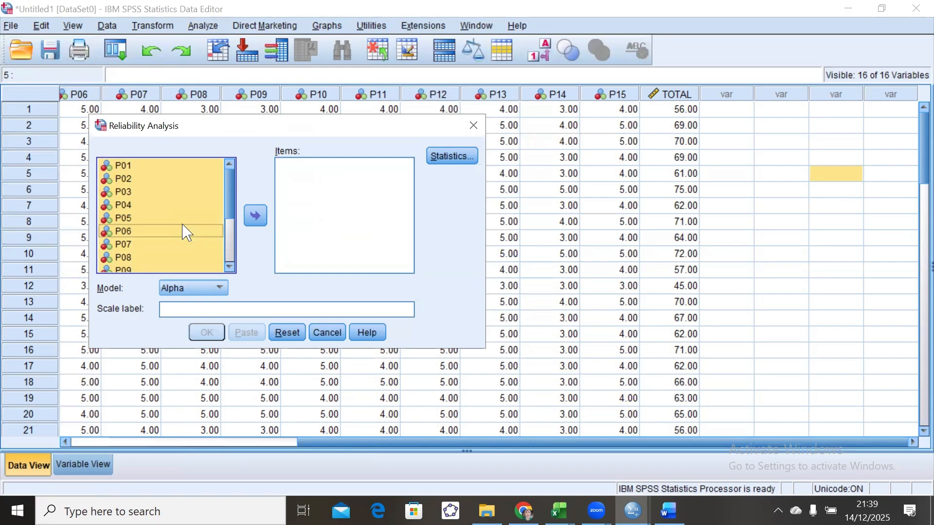
{"action": "left_click", "coordinate": [252, 216]}
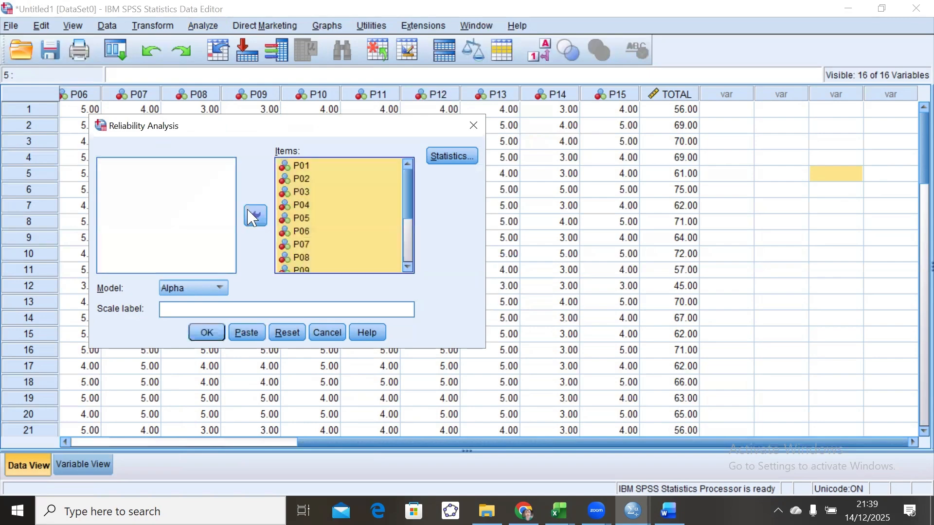
{"action": "scroll", "coordinate": [319, 239], "scroll_direction": "down", "scroll_amount": 3}
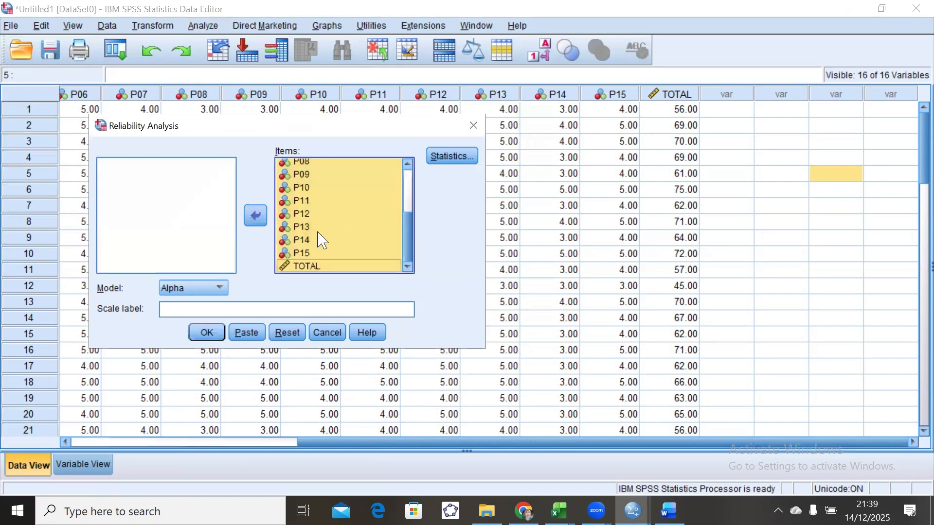
{"action": "left_click", "coordinate": [326, 271]}
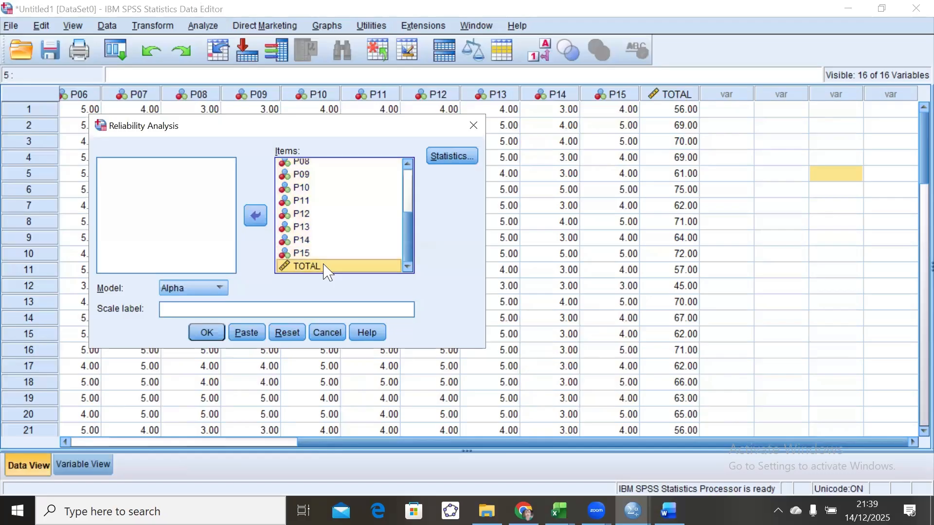
{"action": "left_click", "coordinate": [259, 219]}
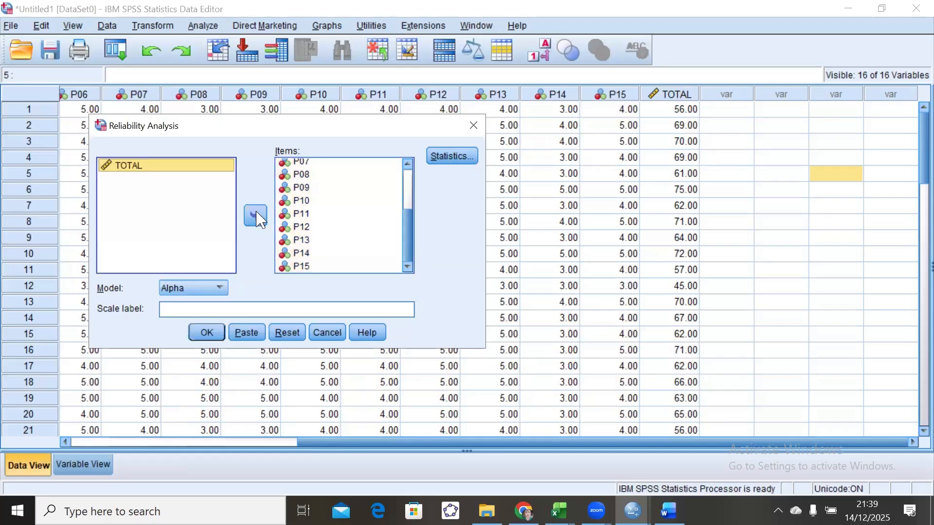
Request the Scale if item deleted descriptives and run the reliability analysis with the Alpha model.
{"action": "left_click", "coordinate": [462, 157]}
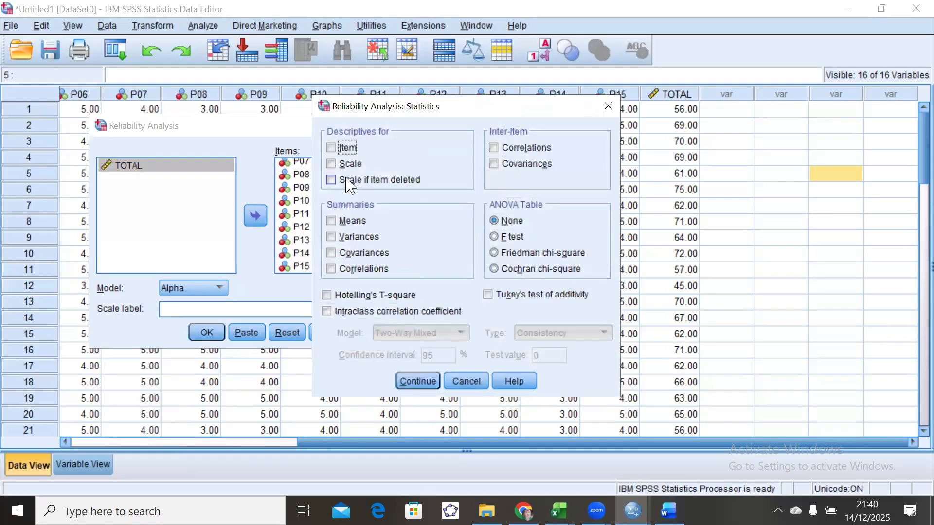
{"action": "left_click", "coordinate": [332, 180]}
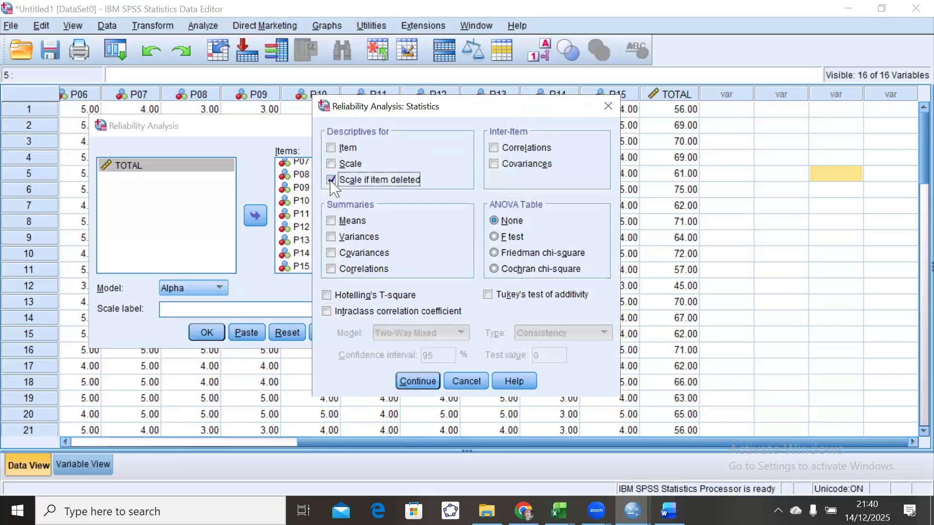
{"action": "left_click", "coordinate": [406, 388]}
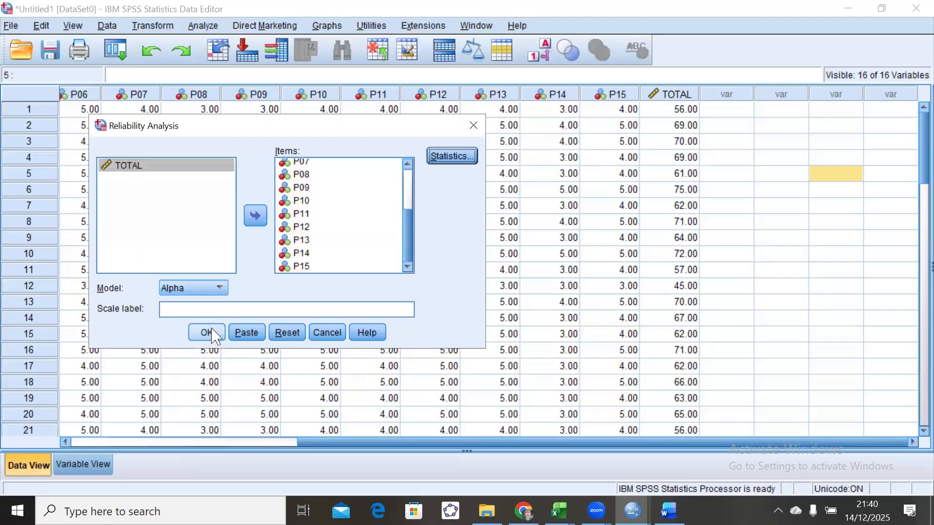
{"action": "left_click", "coordinate": [206, 333]}
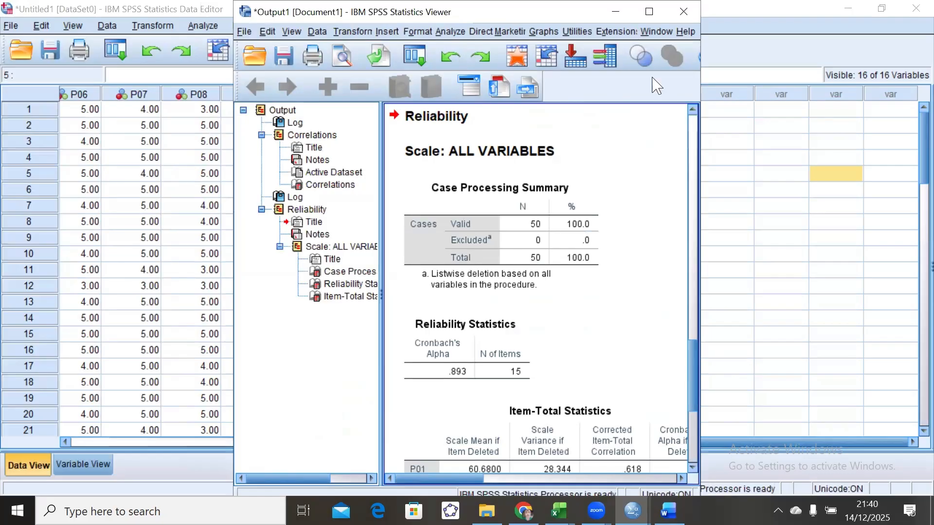
Maximize the output viewer and examine the Reliability Statistics and Item-Total Statistics tables.
{"action": "key", "text": "super+Up"}
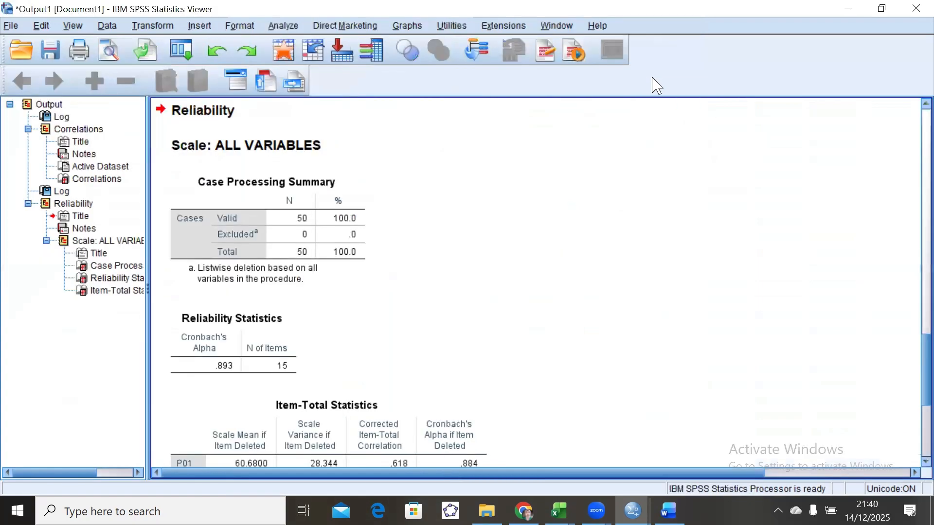
{"action": "left_click", "coordinate": [284, 331]}
{"action": "scroll", "coordinate": [359, 360], "scroll_direction": "down", "scroll_amount": 2}
{"action": "scroll", "coordinate": [359, 362], "scroll_direction": "up", "scroll_amount": 3}
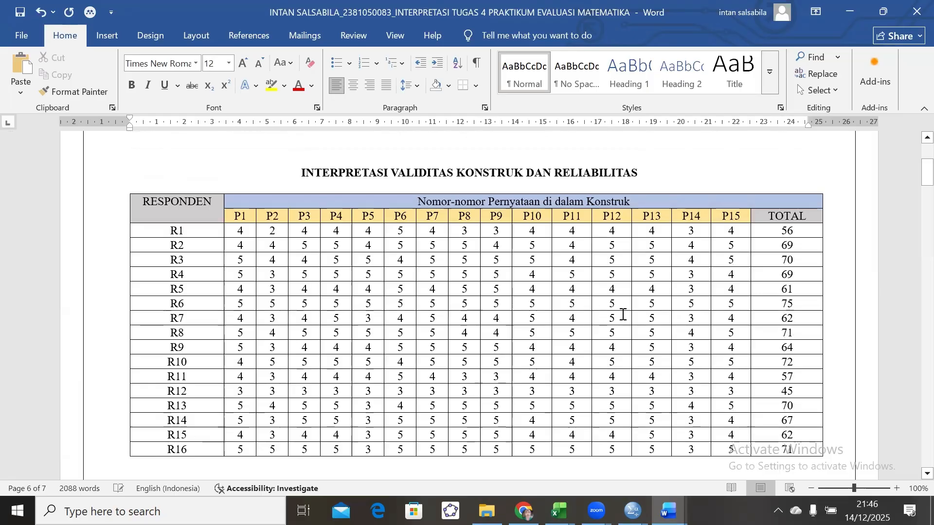
Review the respondent score table and the pasted SPSS Correlations table, especially its TOTAL column, in the Word interpretation document.
{"action": "scroll", "coordinate": [621, 315], "scroll_direction": "down", "scroll_amount": 6}
{"action": "scroll", "coordinate": [622, 315], "scroll_direction": "down", "scroll_amount": 15}
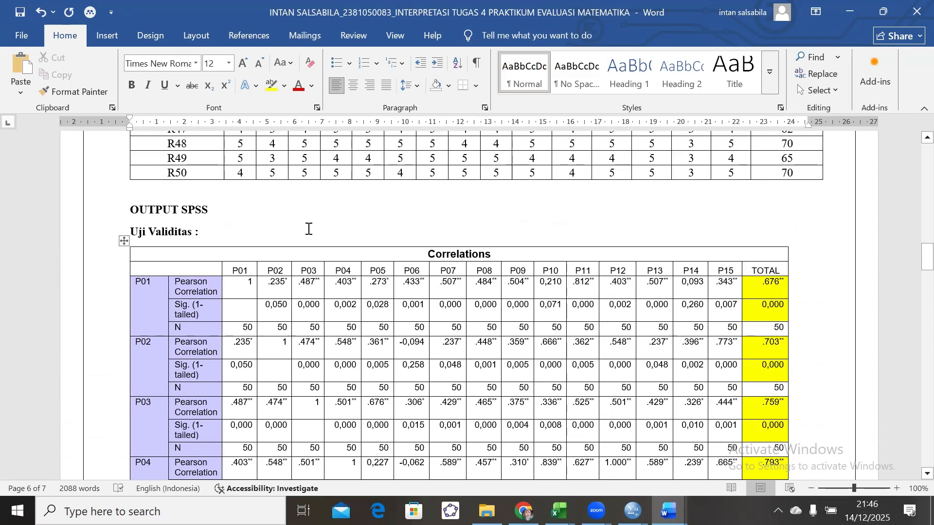
{"action": "scroll", "coordinate": [598, 356], "scroll_direction": "down", "scroll_amount": 4}
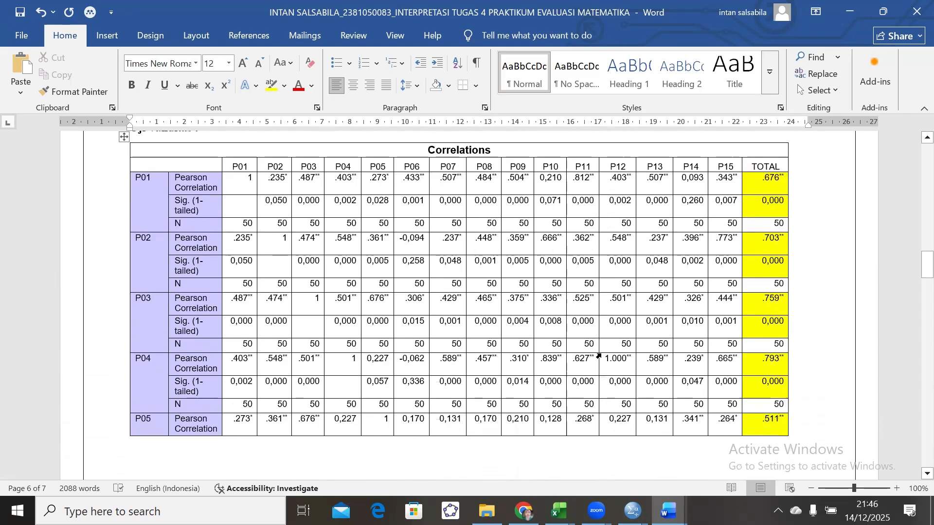
{"action": "scroll", "coordinate": [808, 307], "scroll_direction": "up", "scroll_amount": 5}
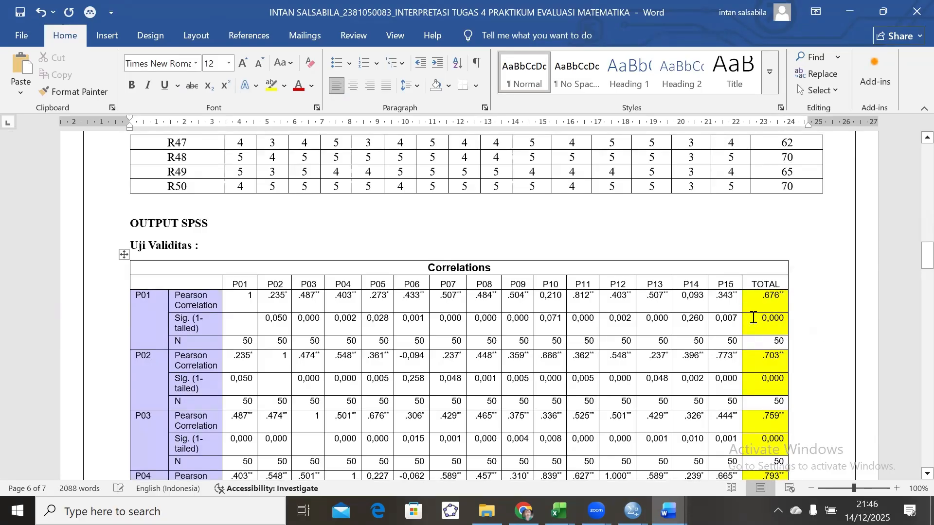
{"action": "scroll", "coordinate": [656, 335], "scroll_direction": "down", "scroll_amount": 10}
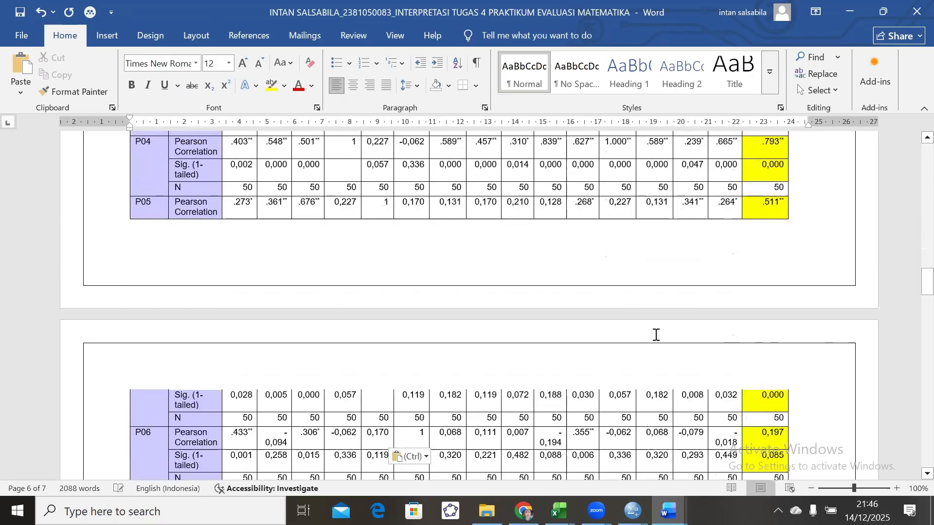
{"action": "scroll", "coordinate": [656, 335], "scroll_direction": "down", "scroll_amount": 15}
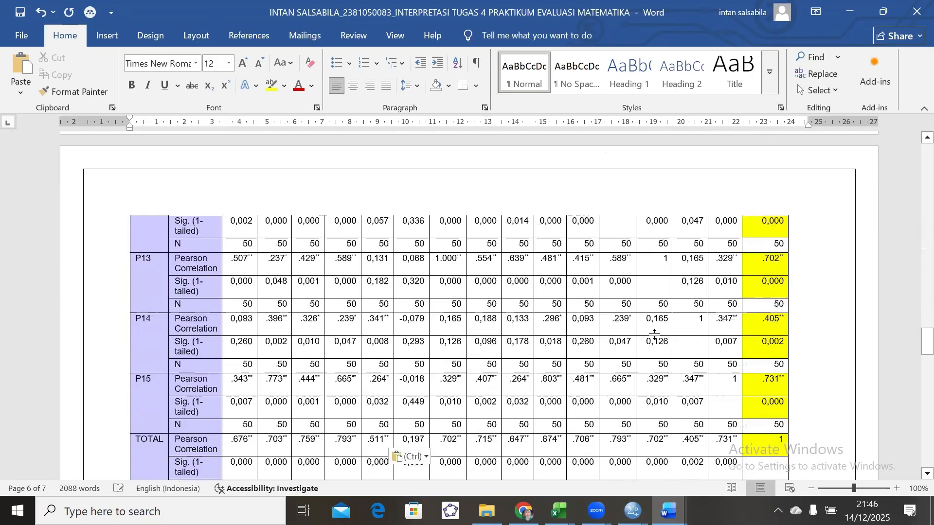
Save the interpretation document and review its decision basis, validity criteria and item conclusion table.
{"action": "scroll", "coordinate": [656, 334], "scroll_direction": "down", "scroll_amount": 3}
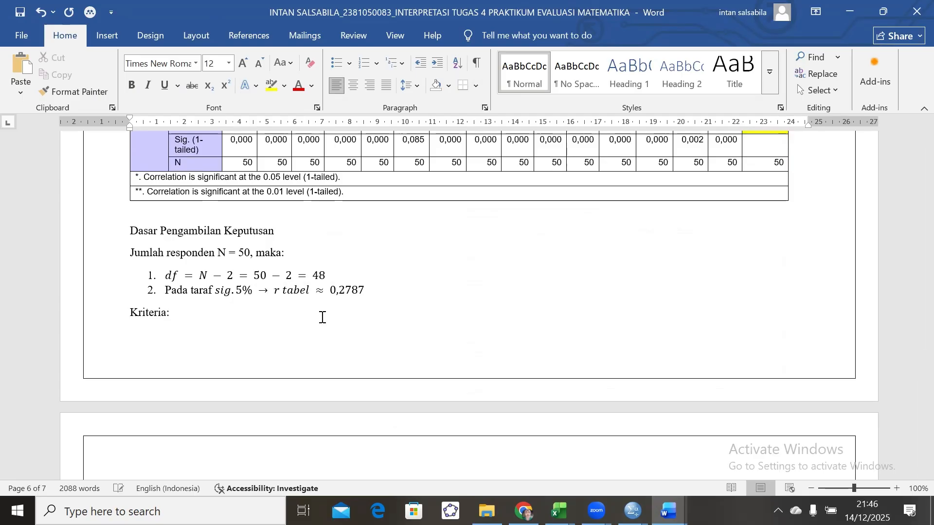
{"action": "key", "text": "ctrl+s"}
{"action": "scroll", "coordinate": [322, 317], "scroll_direction": "down", "scroll_amount": 5}
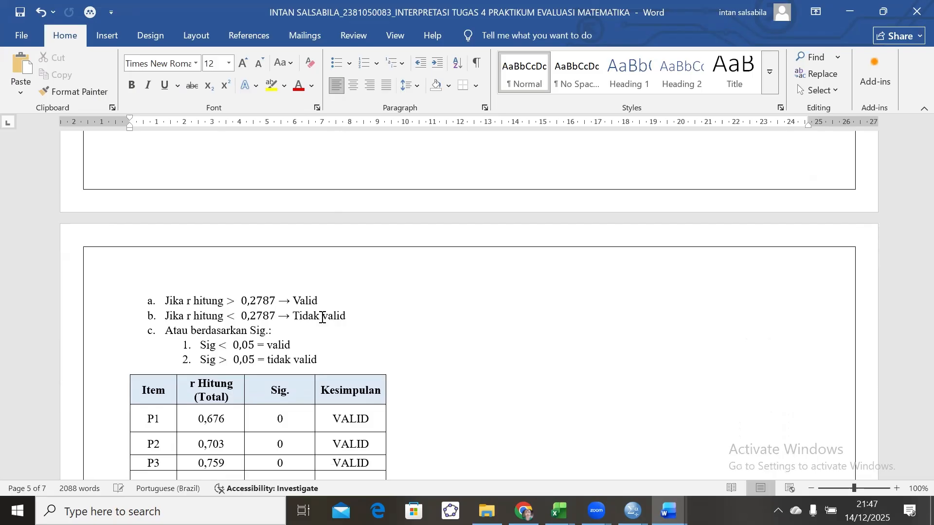
Review the r hitung and Sig. validity criteria and the item conclusion table from P1 to P15 in the interpretation document.
{"action": "scroll", "coordinate": [322, 317], "scroll_direction": "down", "scroll_amount": 3}
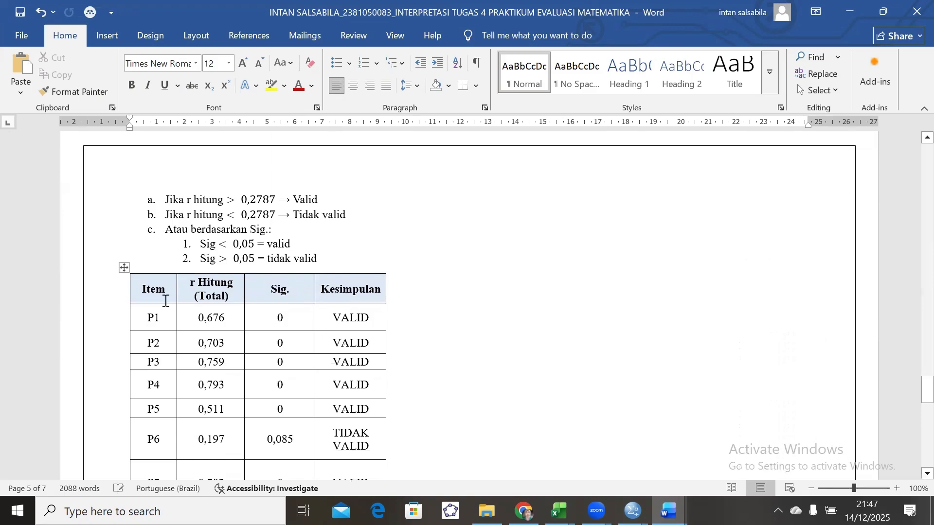
{"action": "scroll", "coordinate": [192, 313], "scroll_direction": "down", "scroll_amount": 5}
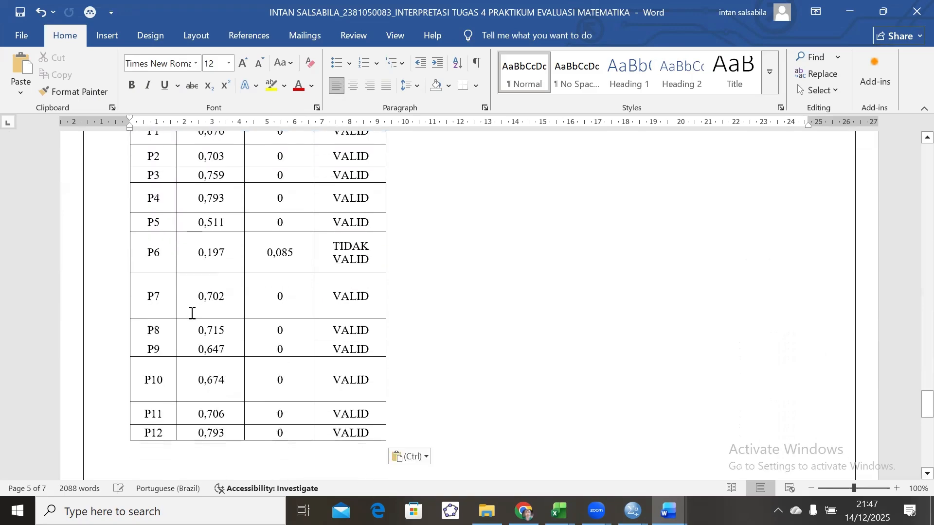
{"action": "scroll", "coordinate": [192, 314], "scroll_direction": "up", "scroll_amount": 4}
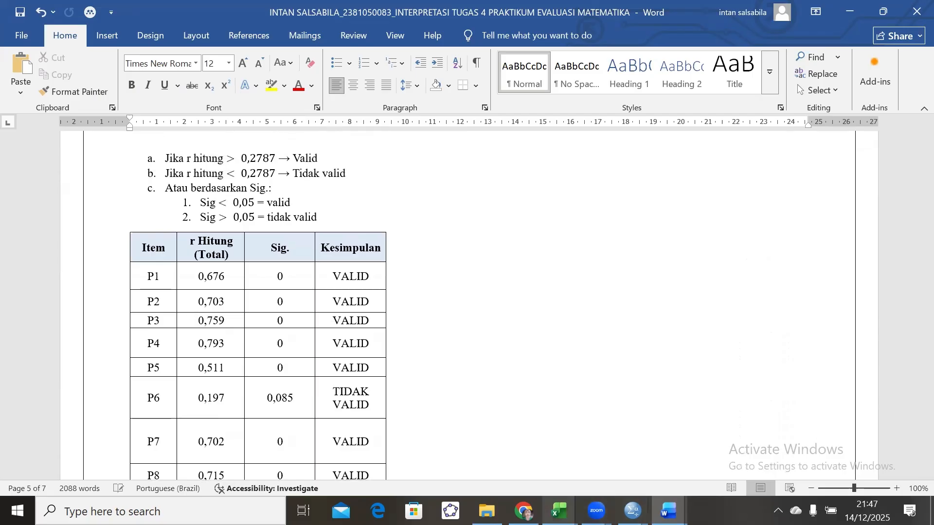
{"action": "mouse_move", "coordinate": [559, 511]}
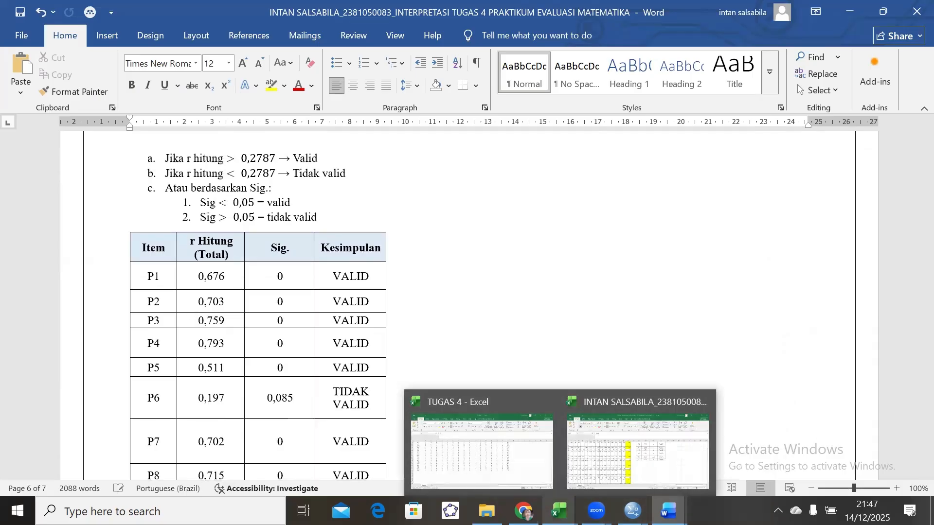
{"action": "mouse_move", "coordinate": [669, 510]}
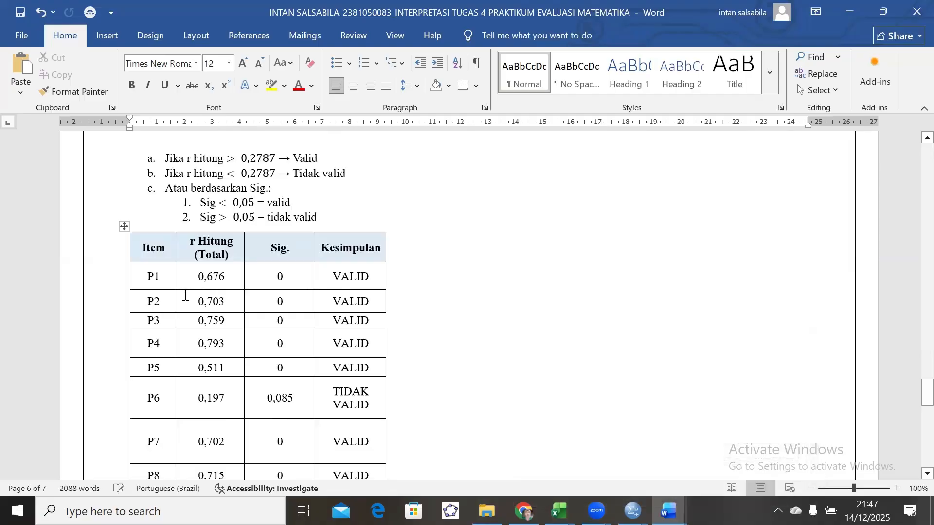
{"action": "scroll", "coordinate": [185, 296], "scroll_direction": "down", "scroll_amount": 3}
{"action": "scroll", "coordinate": [184, 296], "scroll_direction": "up", "scroll_amount": 10}
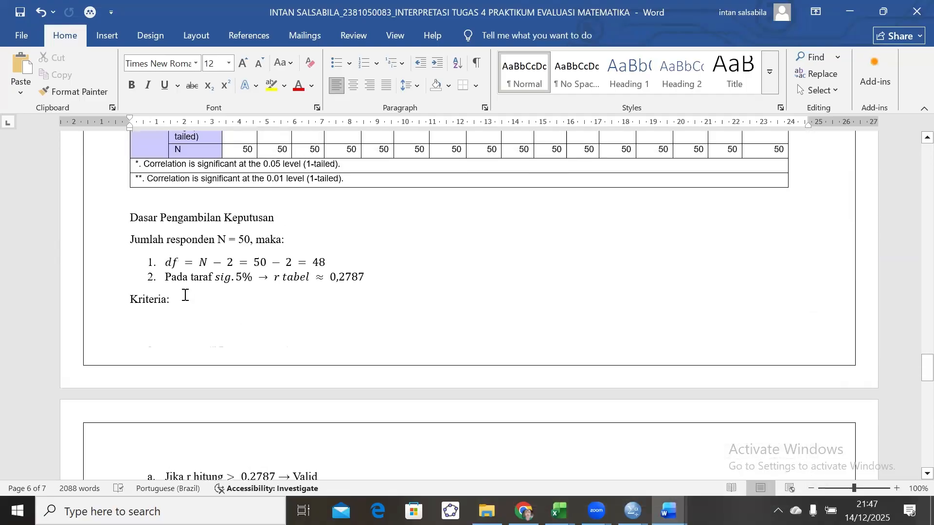
{"action": "scroll", "coordinate": [185, 295], "scroll_direction": "down", "scroll_amount": 10}
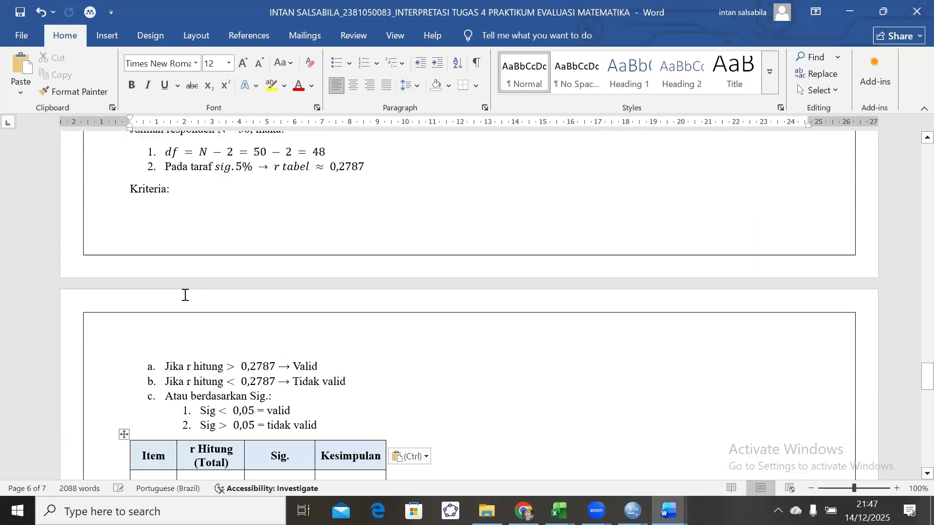
{"action": "scroll", "coordinate": [183, 294], "scroll_direction": "down", "scroll_amount": 1}
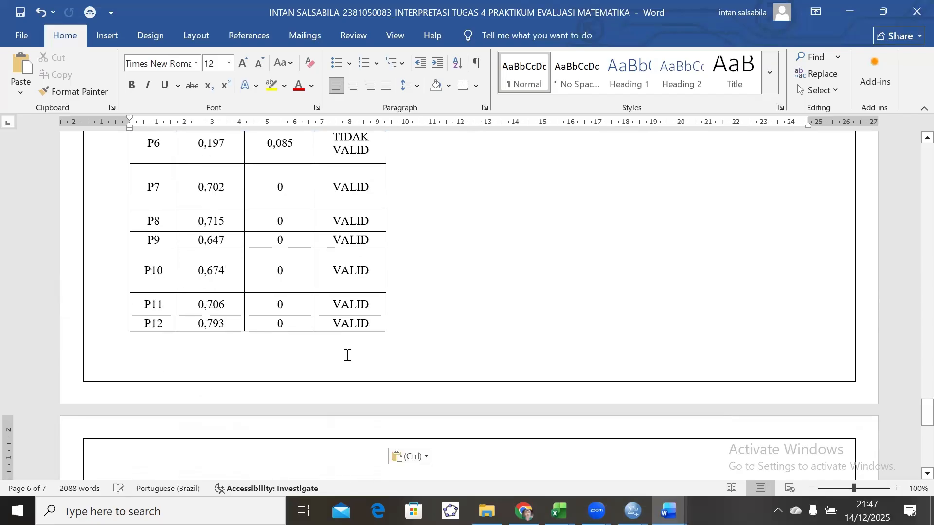
{"action": "scroll", "coordinate": [369, 365], "scroll_direction": "down", "scroll_amount": 3}
{"action": "scroll", "coordinate": [369, 365], "scroll_direction": "up", "scroll_amount": 3}
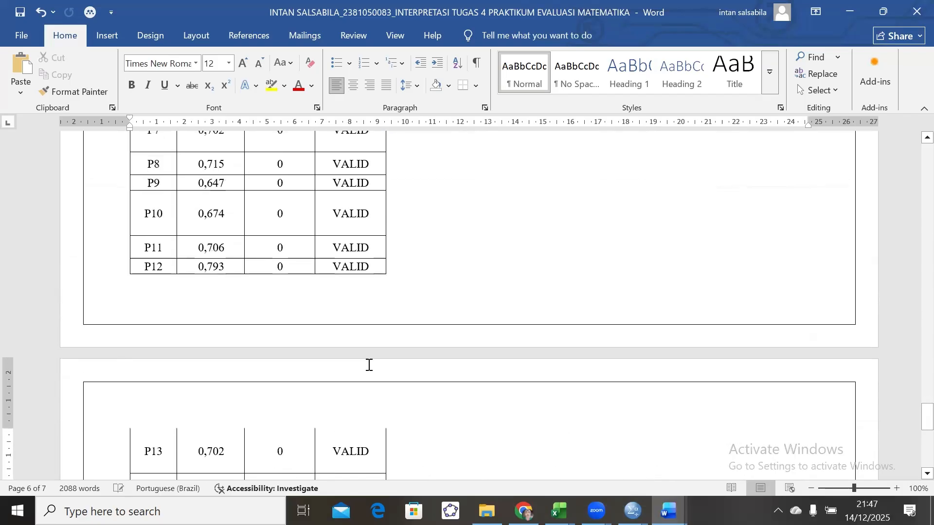
{"action": "scroll", "coordinate": [369, 365], "scroll_direction": "down", "scroll_amount": 5}
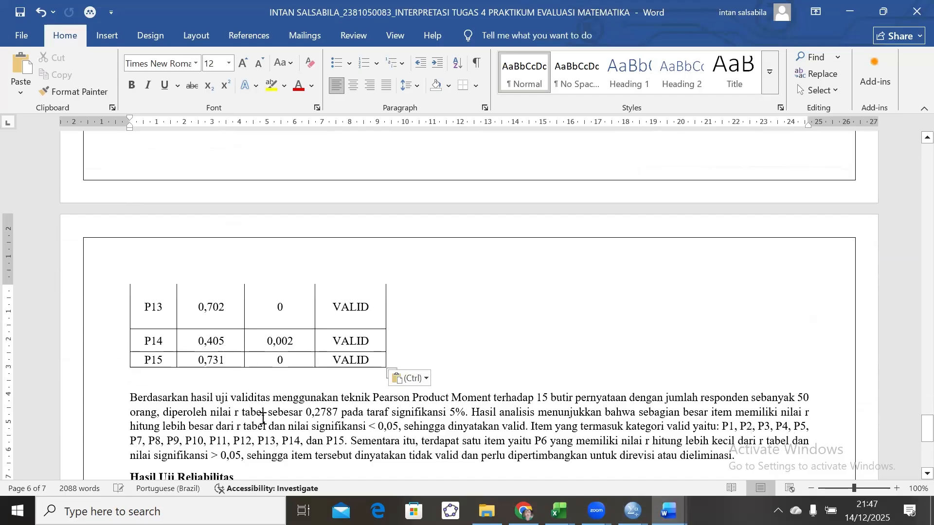
Compare the item conclusion table with the TOTAL row and column of the pasted SPSS Correlations table.
{"action": "scroll", "coordinate": [259, 365], "scroll_direction": "up", "scroll_amount": 10}
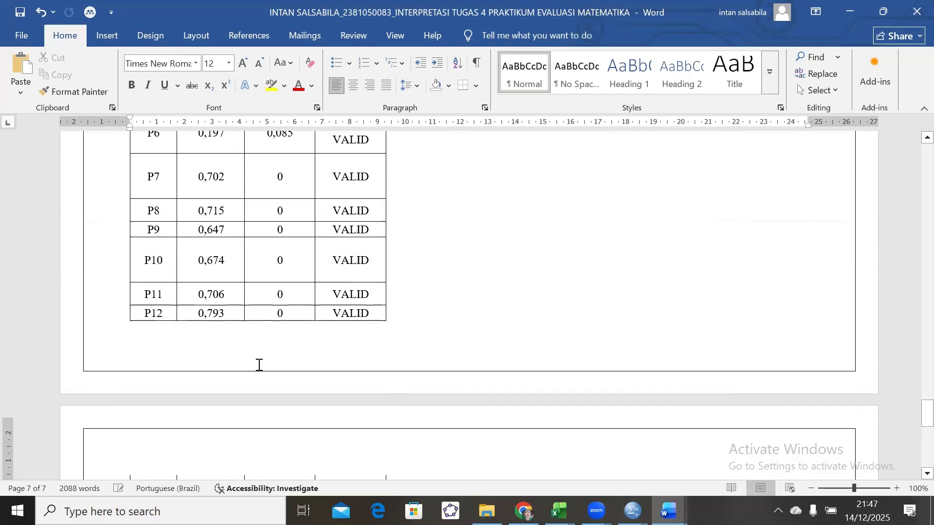
{"action": "scroll", "coordinate": [260, 365], "scroll_direction": "up", "scroll_amount": 5}
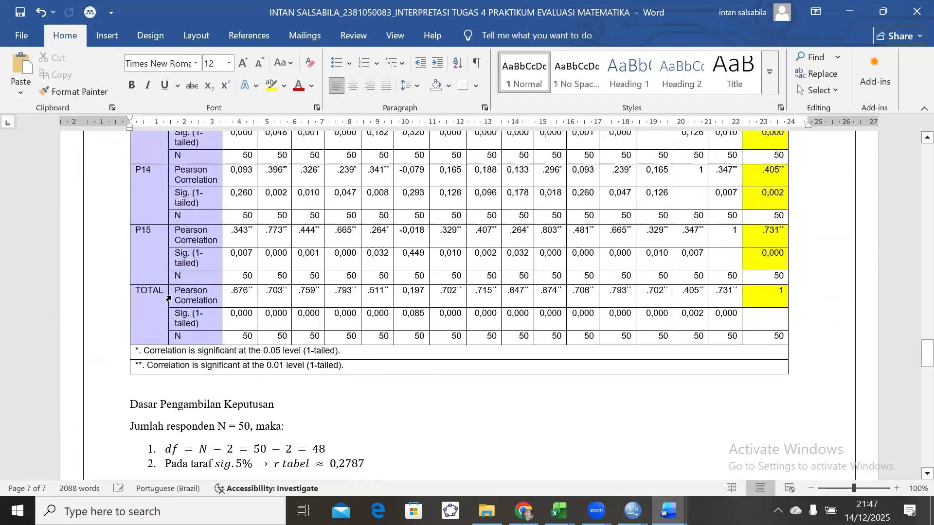
{"action": "scroll", "coordinate": [333, 370], "scroll_direction": "down", "scroll_amount": 9}
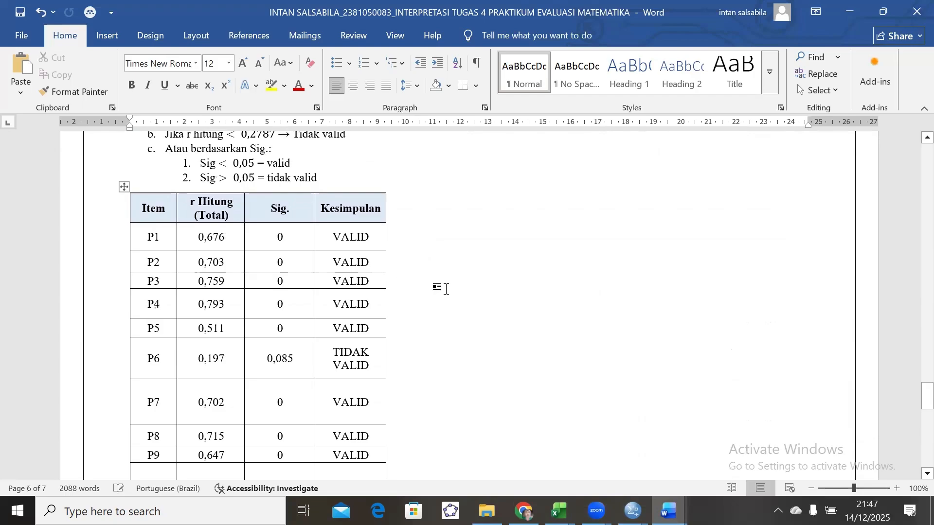
{"action": "scroll", "coordinate": [510, 283], "scroll_direction": "up", "scroll_amount": 15}
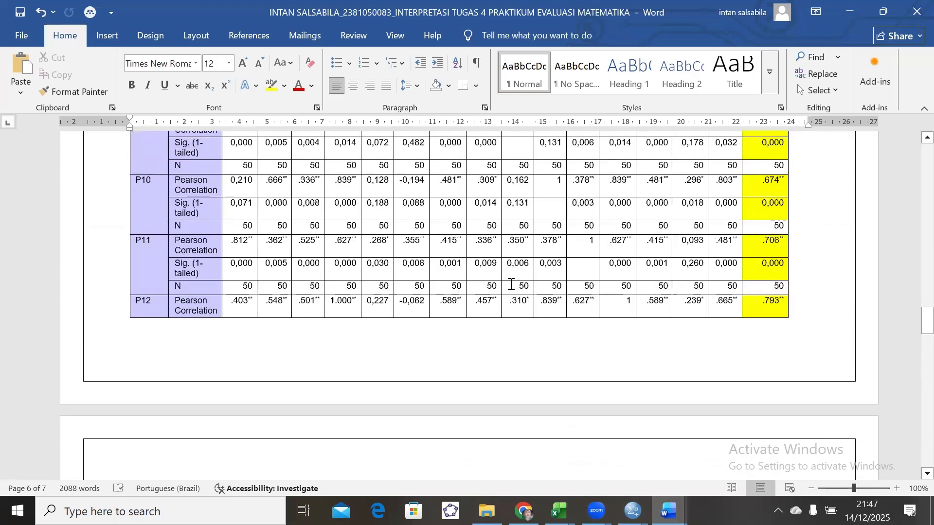
{"action": "scroll", "coordinate": [510, 283], "scroll_direction": "up", "scroll_amount": 6}
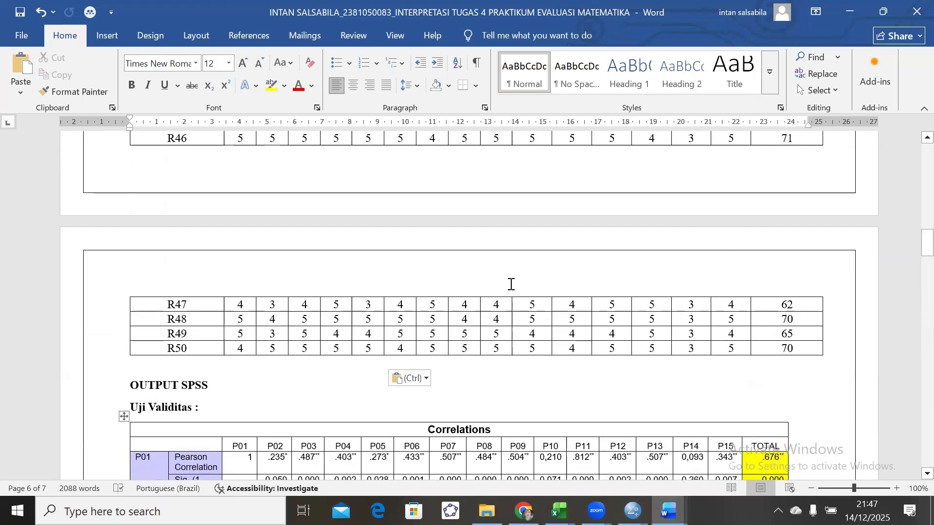
{"action": "scroll", "coordinate": [511, 286], "scroll_direction": "down", "scroll_amount": 3}
{"action": "scroll", "coordinate": [594, 425], "scroll_direction": "down", "scroll_amount": 15}
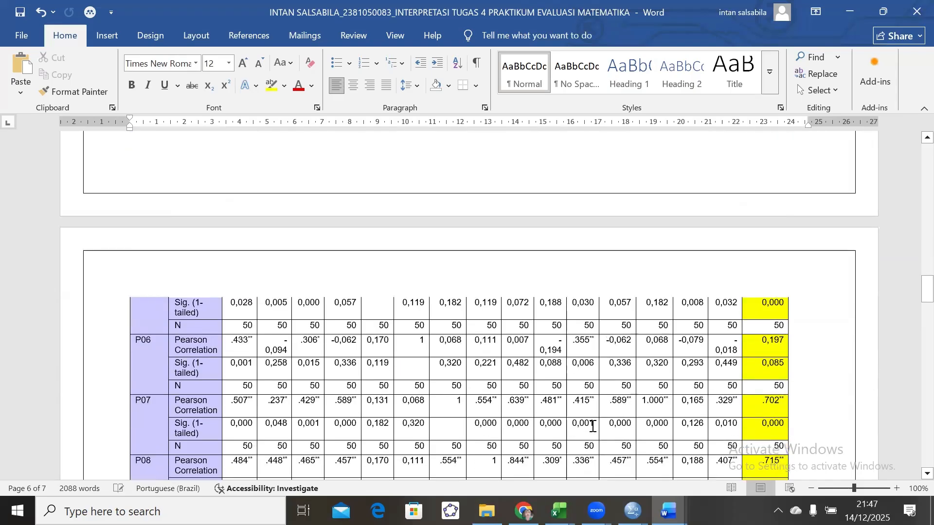
{"action": "scroll", "coordinate": [589, 426], "scroll_direction": "up", "scroll_amount": 10}
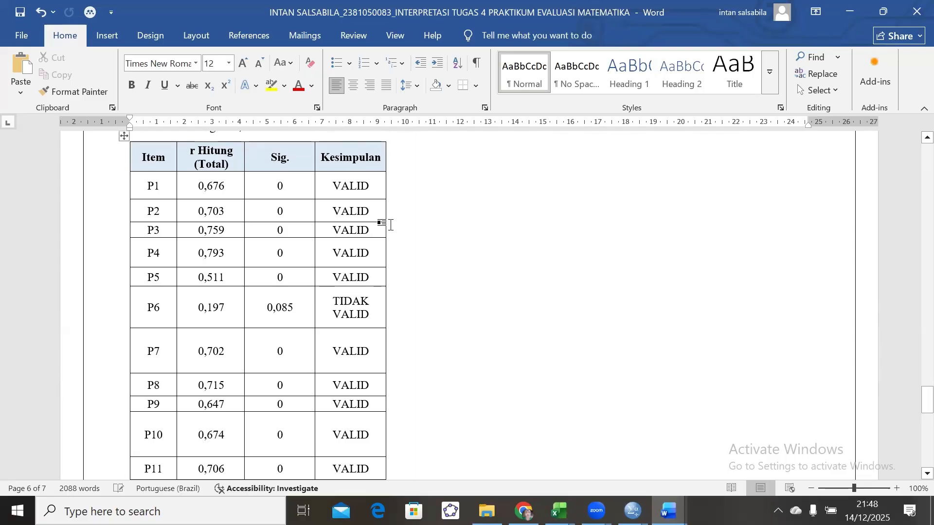
Recheck the r hitung and Sig. values in the item conclusion table against the validity criteria listed above it.
{"action": "scroll", "coordinate": [431, 240], "scroll_direction": "up", "scroll_amount": 3}
{"action": "scroll", "coordinate": [430, 239], "scroll_direction": "up", "scroll_amount": 1}
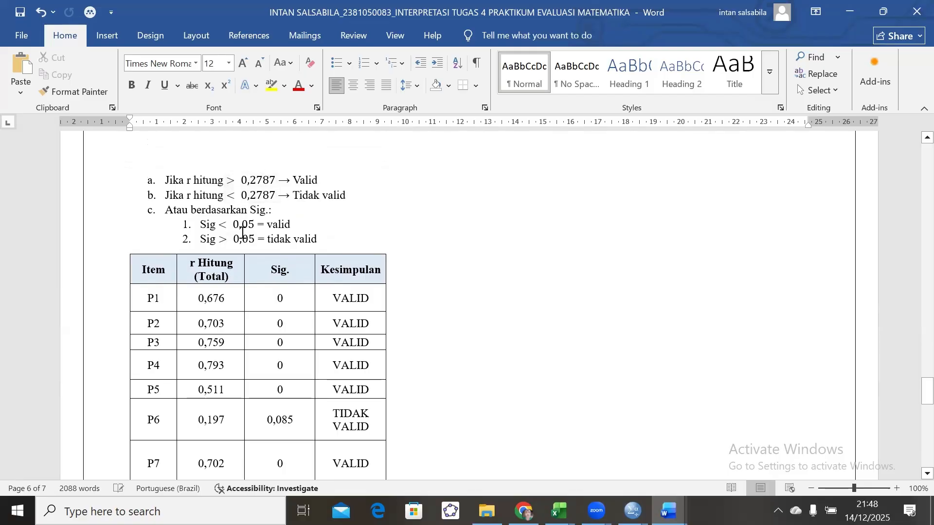
{"action": "scroll", "coordinate": [260, 196], "scroll_direction": "up", "scroll_amount": 2}
{"action": "scroll", "coordinate": [260, 196], "scroll_direction": "down", "scroll_amount": 1}
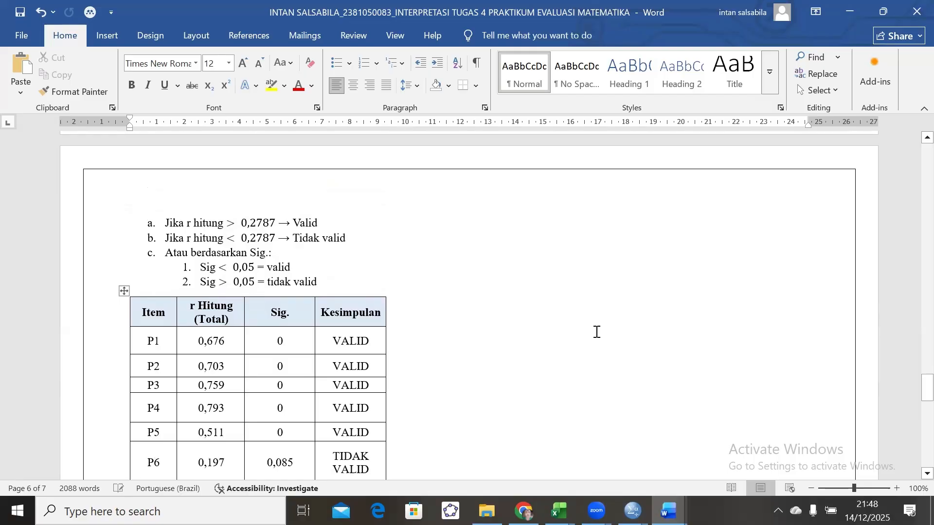
{"action": "scroll", "coordinate": [597, 333], "scroll_direction": "up", "scroll_amount": 20}
{"action": "scroll", "coordinate": [596, 332], "scroll_direction": "down", "scroll_amount": 20}
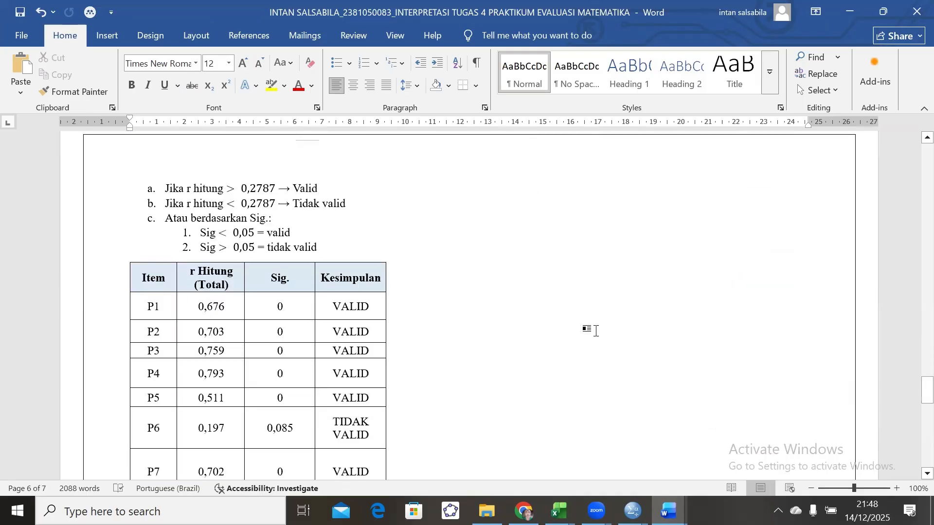
{"action": "scroll", "coordinate": [595, 331], "scroll_direction": "down", "scroll_amount": 12}
{"action": "scroll", "coordinate": [596, 331], "scroll_direction": "up", "scroll_amount": 9}
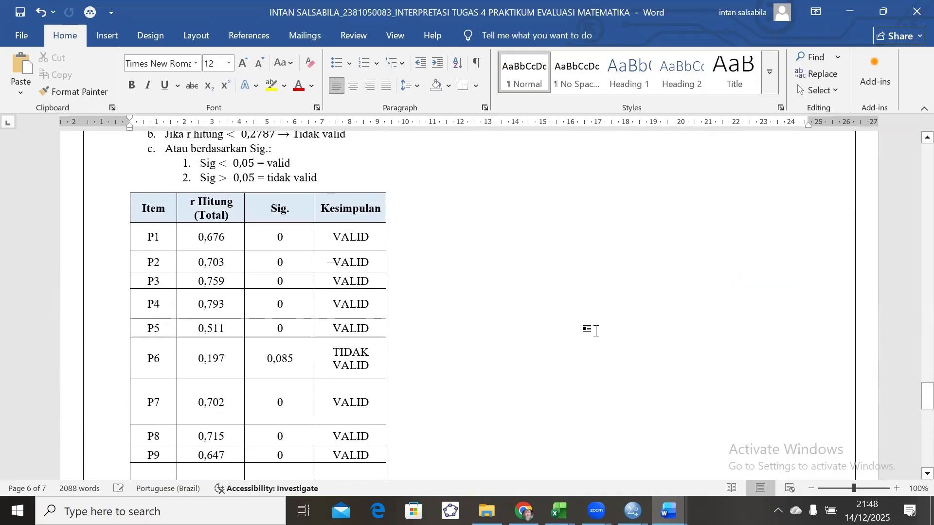
{"action": "scroll", "coordinate": [596, 330], "scroll_direction": "up", "scroll_amount": 2}
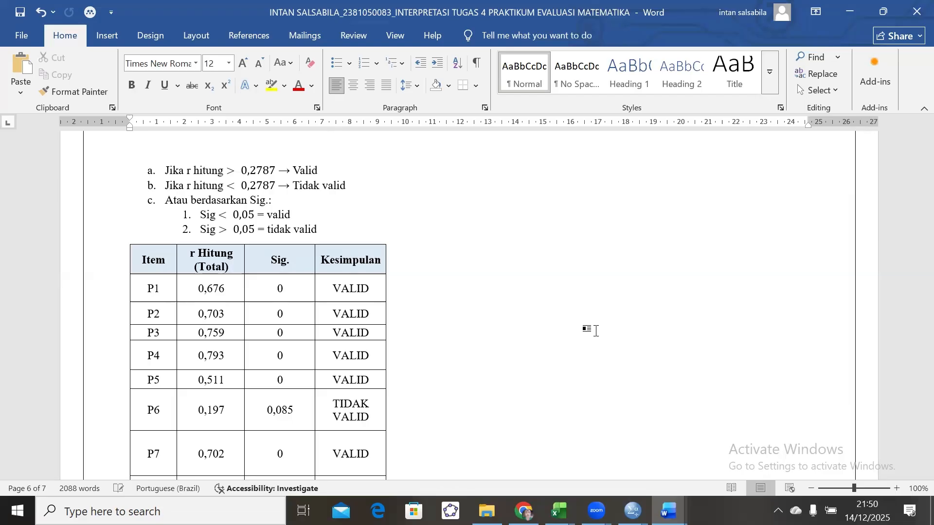
Read on through the item conclusion table to the validity conclusion paragraph and the Hasil Uji Reliabilitas section.
{"action": "scroll", "coordinate": [595, 330], "scroll_direction": "down", "scroll_amount": 6}
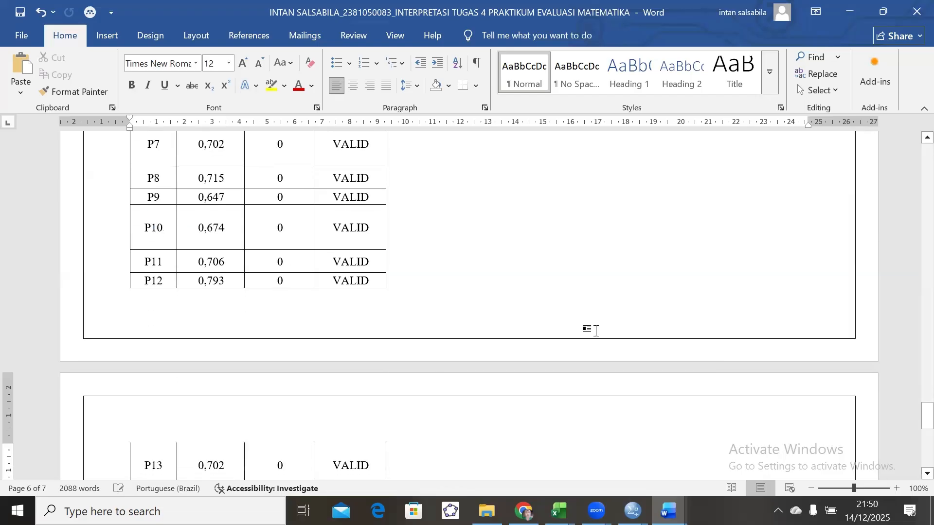
{"action": "scroll", "coordinate": [596, 331], "scroll_direction": "up", "scroll_amount": 2}
{"action": "scroll", "coordinate": [595, 330], "scroll_direction": "up", "scroll_amount": 3}
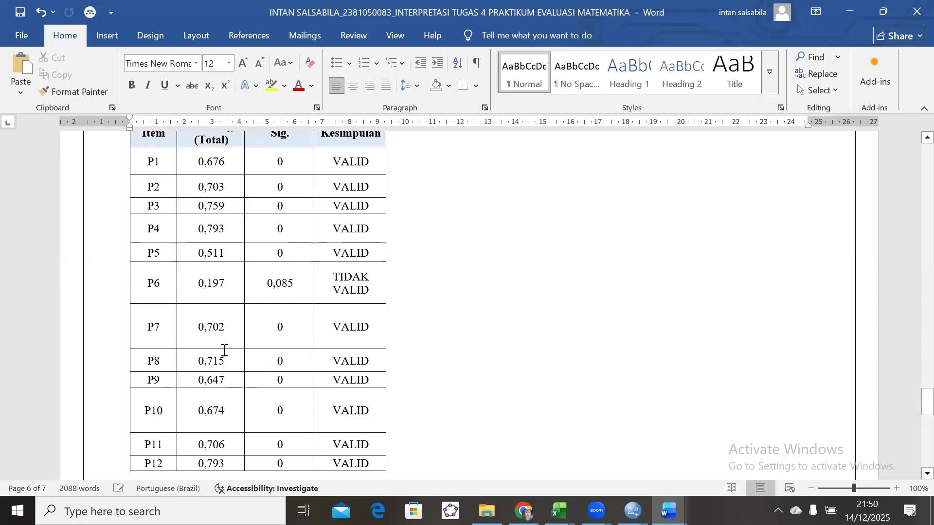
{"action": "scroll", "coordinate": [377, 428], "scroll_direction": "up", "scroll_amount": 5}
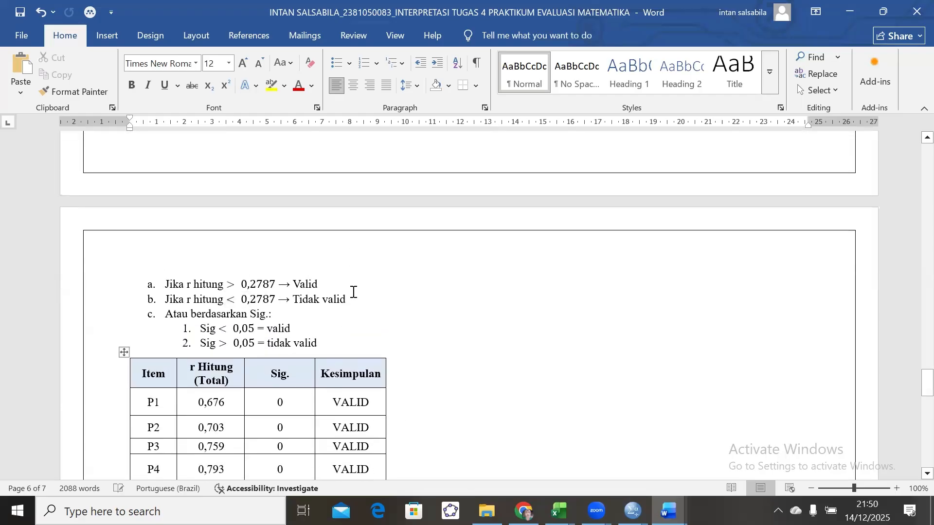
{"action": "scroll", "coordinate": [355, 292], "scroll_direction": "down", "scroll_amount": 8}
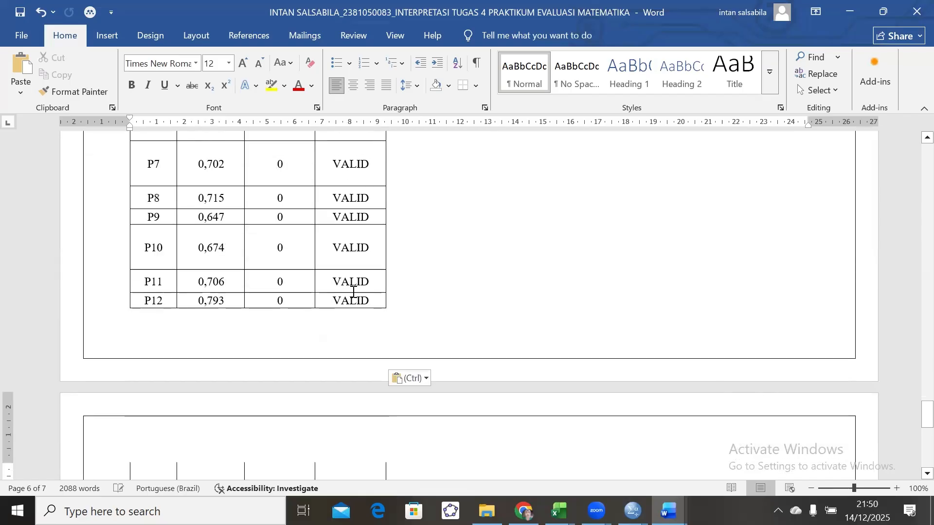
{"action": "scroll", "coordinate": [367, 283], "scroll_direction": "down", "scroll_amount": 4}
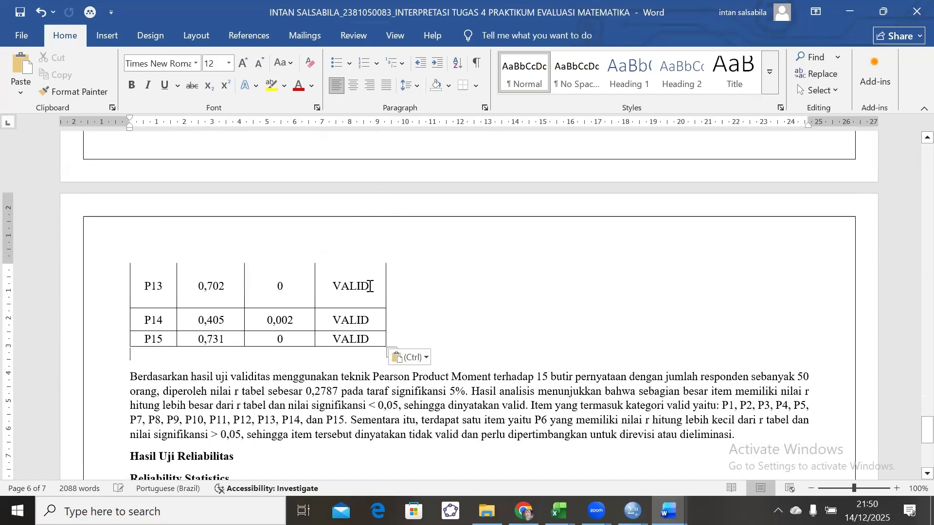
{"action": "scroll", "coordinate": [370, 286], "scroll_direction": "down", "scroll_amount": 4}
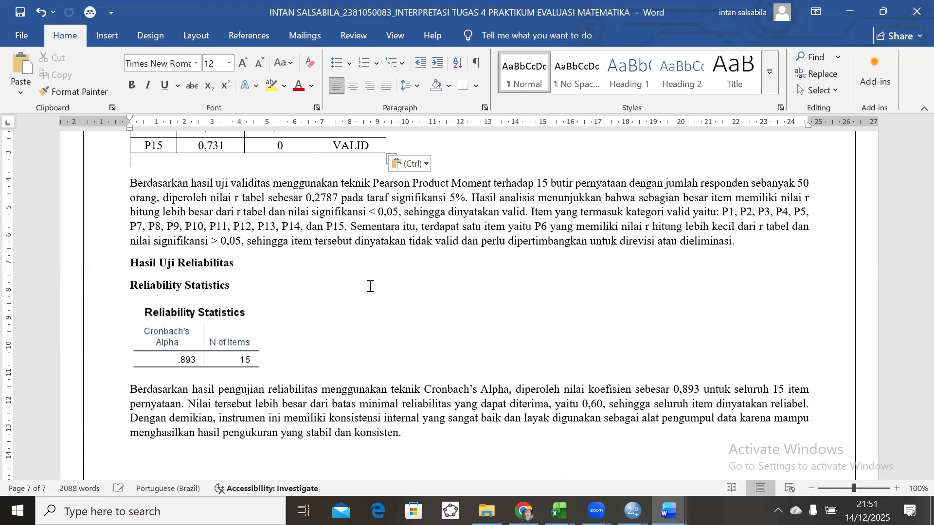
Set the minimum acceptable reliability limit in the Cronbach's Alpha interpretation paragraph to 0,2787.
{"action": "scroll", "coordinate": [370, 286], "scroll_direction": "down", "scroll_amount": 4}
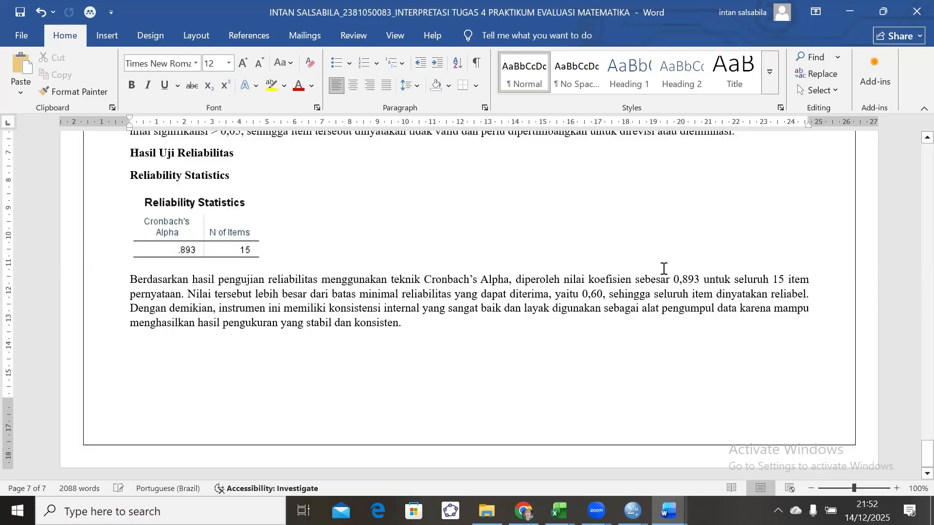
{"action": "left_click", "coordinate": [604, 294]}
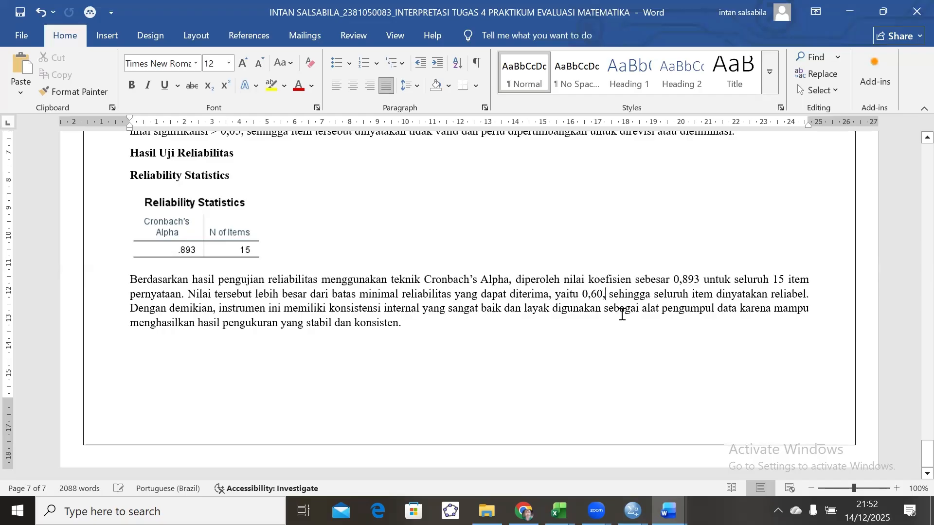
{"action": "key", "text": "BackSpace"}
{"action": "key", "text": "BackSpace"}
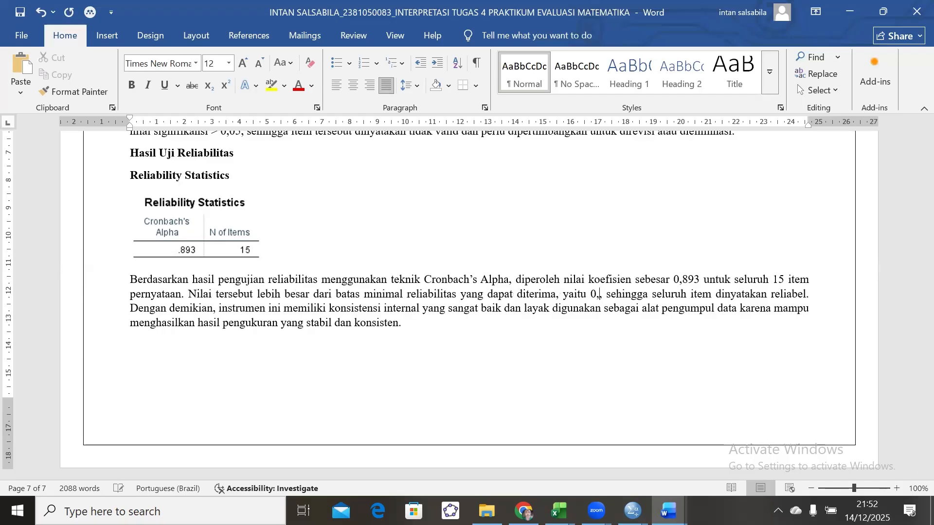
{"action": "type", "text": "2787"}
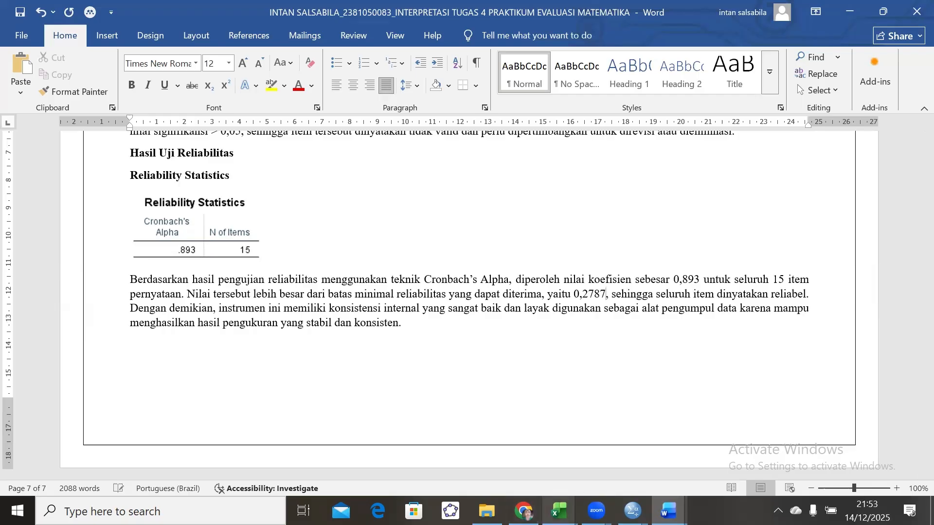
Switch to the TUGAS 4 PRAKTIKUM EVAL workbook in Excel and view its Correlations table, item conclusions and decision basis box.
{"action": "mouse_move", "coordinate": [559, 511]}
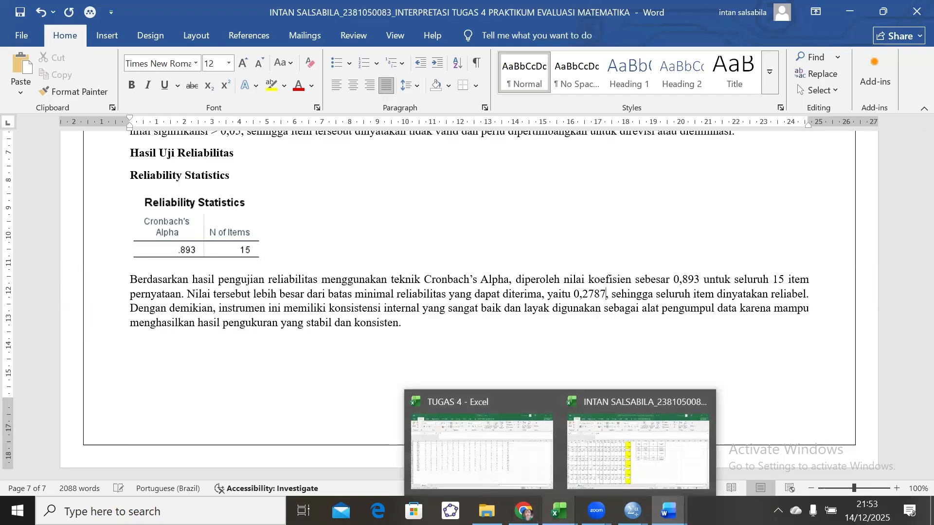
{"action": "left_click", "coordinate": [644, 470]}
{"action": "scroll", "coordinate": [432, 318], "scroll_direction": "up", "scroll_amount": 4}
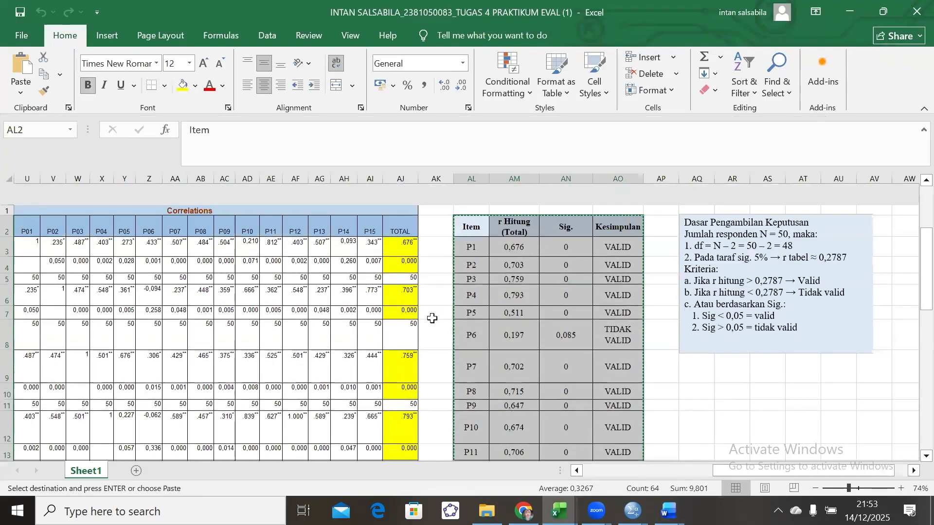
{"action": "scroll", "coordinate": [432, 319], "scroll_direction": "down", "scroll_amount": 1}
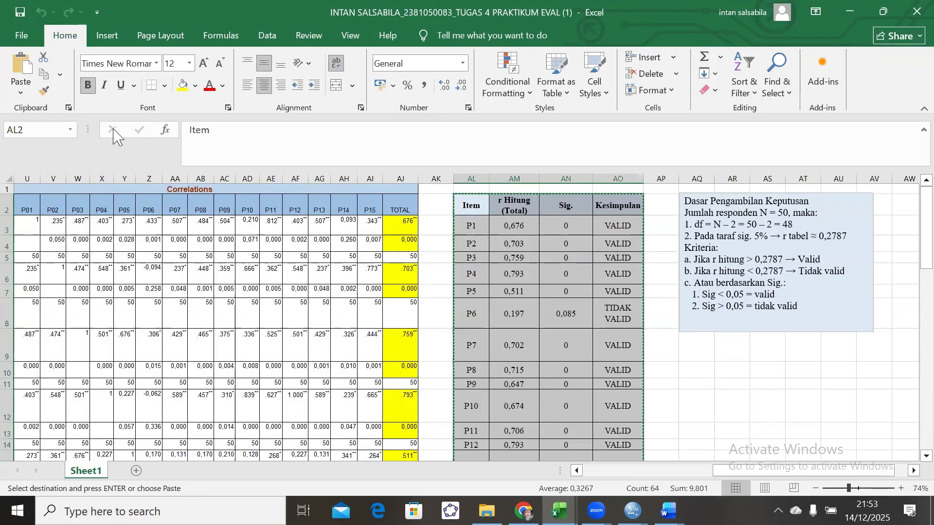
Examine the Dasar Pengambilan Keputusan box and compare the Correlations table with the adjacent item conclusion table.
{"action": "left_click", "coordinate": [697, 330]}
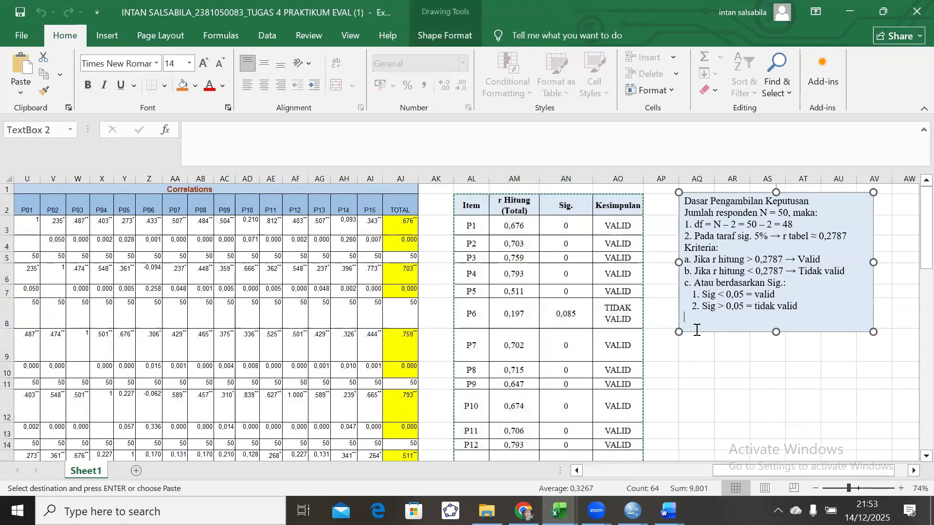
{"action": "left_click", "coordinate": [722, 382]}
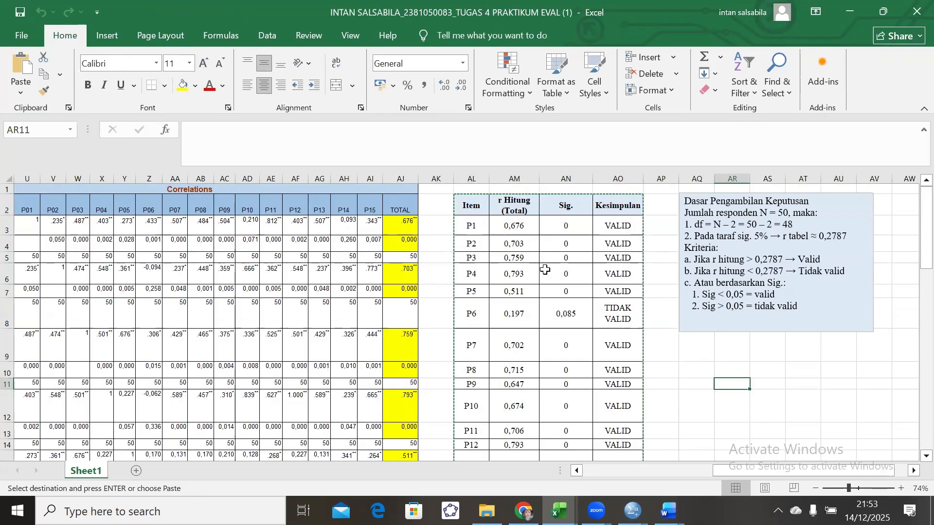
{"action": "scroll", "coordinate": [243, 304], "scroll_direction": "left", "scroll_amount": 3}
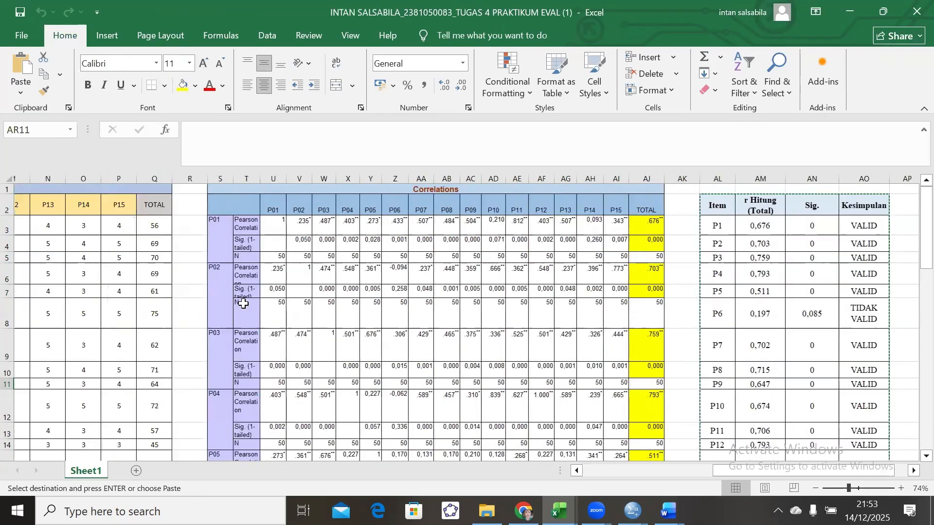
{"action": "scroll", "coordinate": [243, 303], "scroll_direction": "right", "scroll_amount": 4}
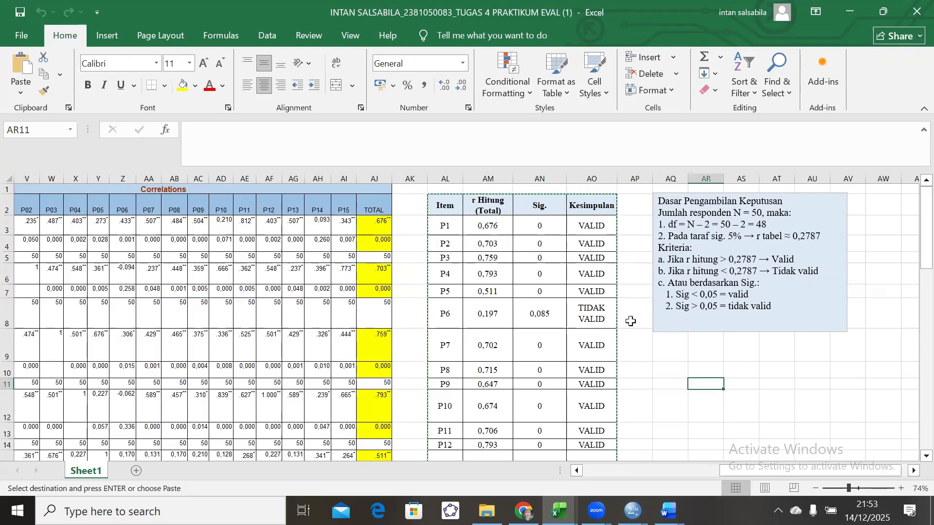
Inspect the formulas behind the Kesimpulan results for items P1 and P2 in cells AO3 and AO4.
{"action": "left_click", "coordinate": [595, 227]}
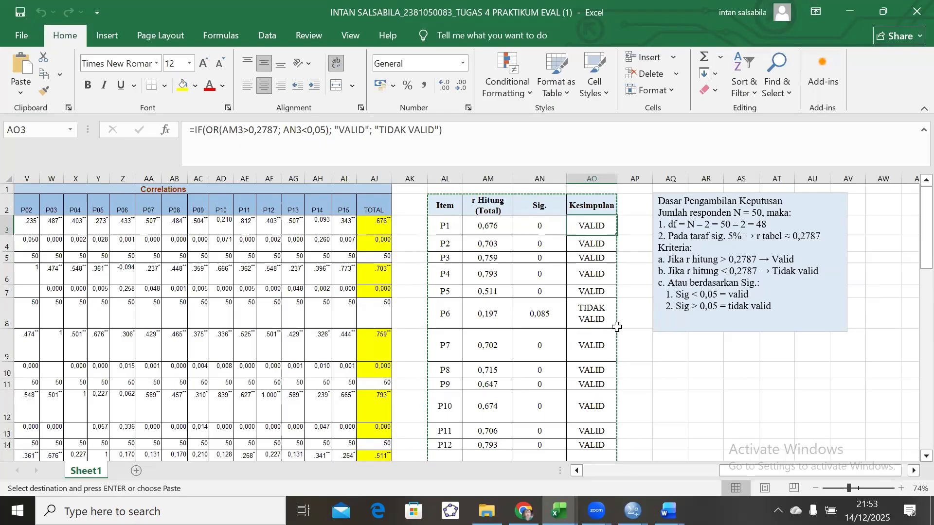
{"action": "left_click", "coordinate": [592, 246]}
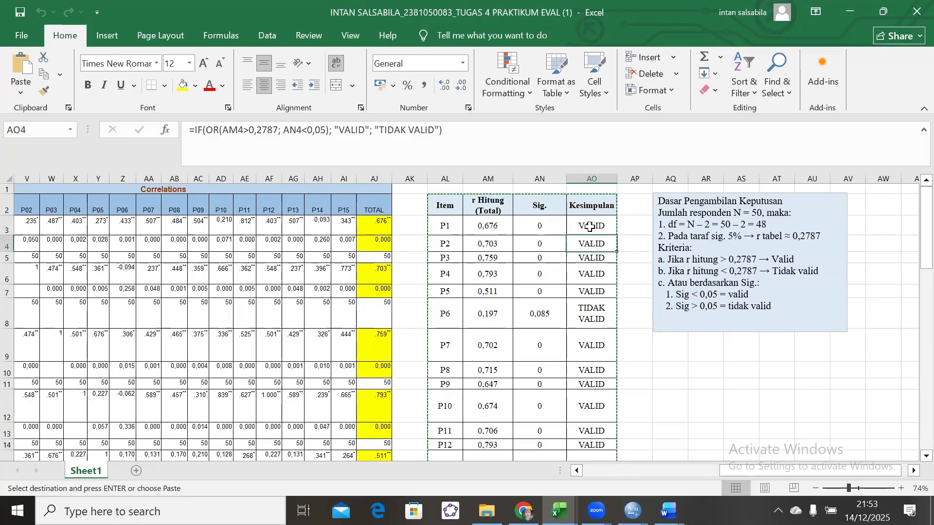
{"action": "left_click", "coordinate": [590, 227]}
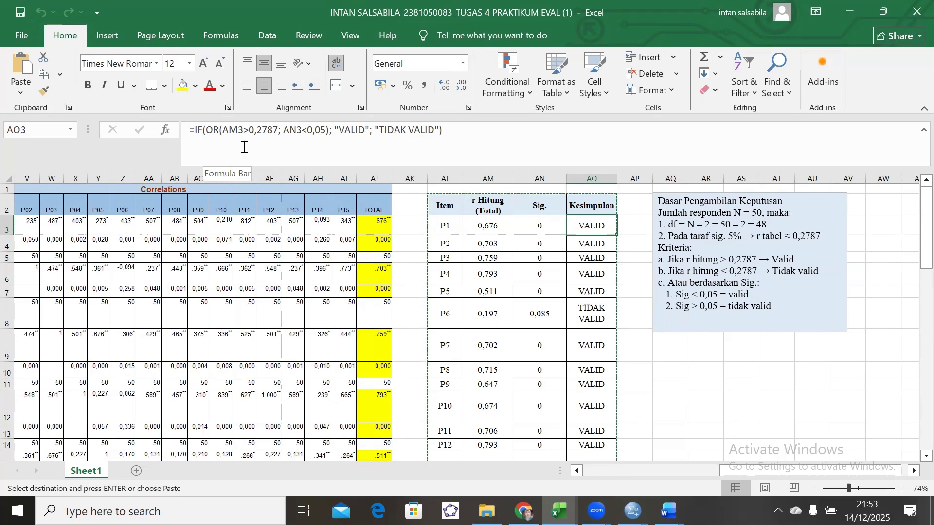
{"action": "left_click", "coordinate": [601, 249]}
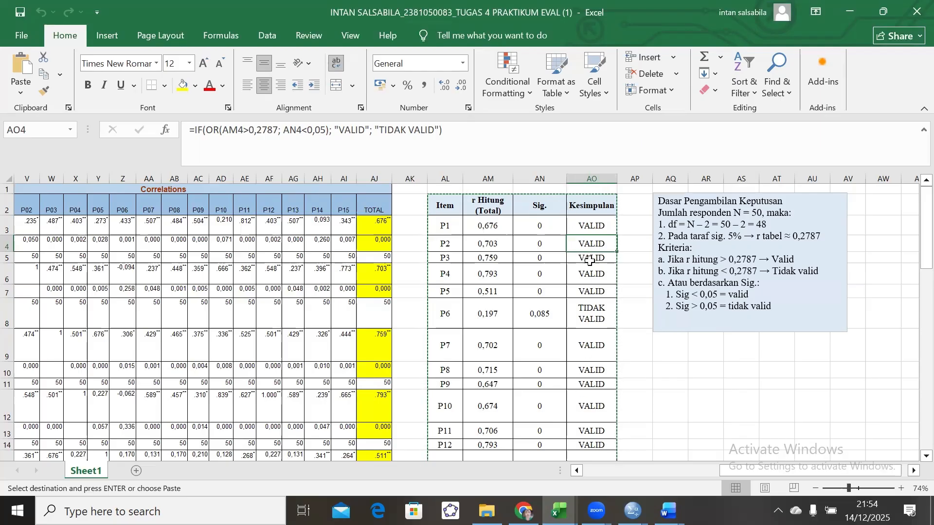
{"action": "left_click", "coordinate": [582, 226]}
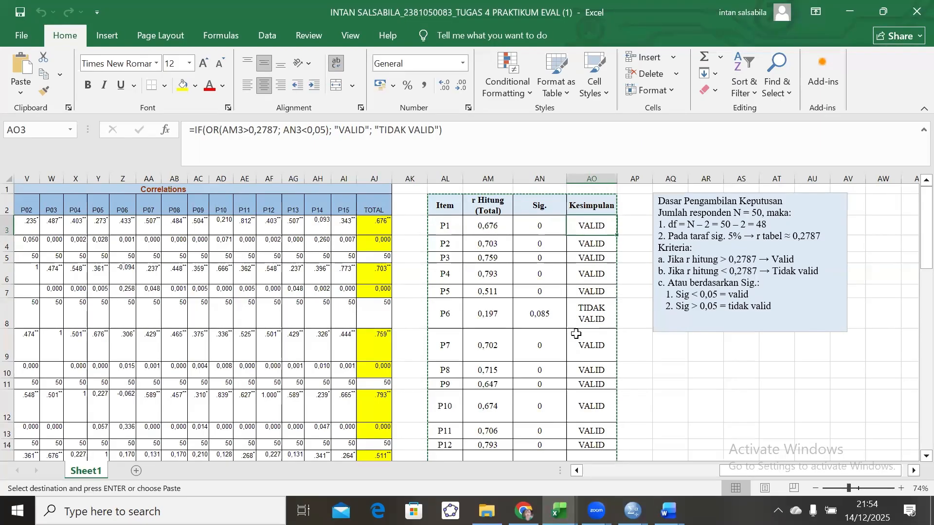
Review the r Hitung, Sig. and Kesimpulan entries in the item conclusion table down to P15.
{"action": "scroll", "coordinate": [577, 334], "scroll_direction": "down", "scroll_amount": 2}
{"action": "scroll", "coordinate": [576, 334], "scroll_direction": "up", "scroll_amount": 2}
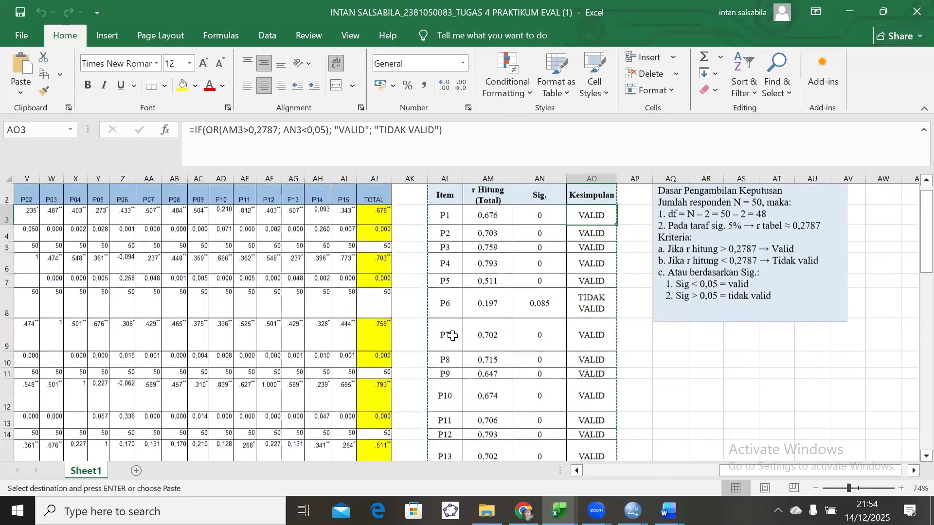
{"action": "scroll", "coordinate": [452, 335], "scroll_direction": "down", "scroll_amount": 2}
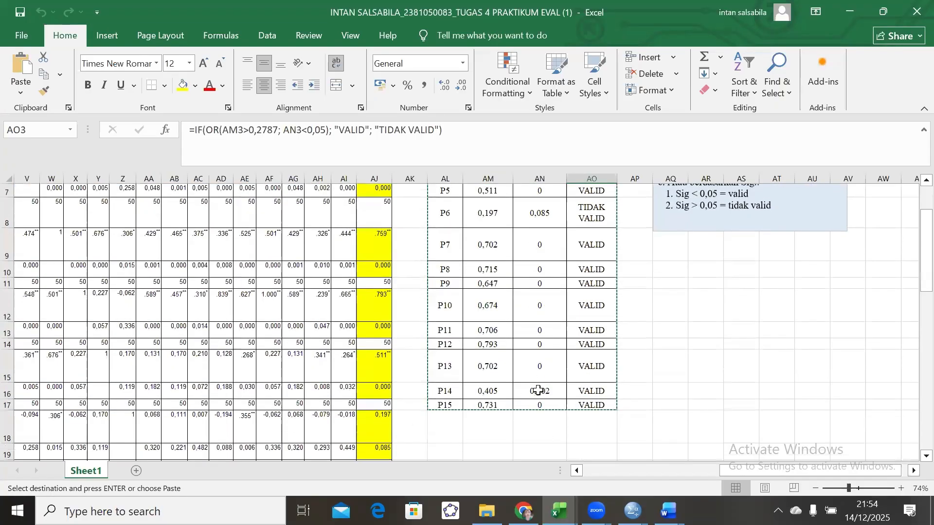